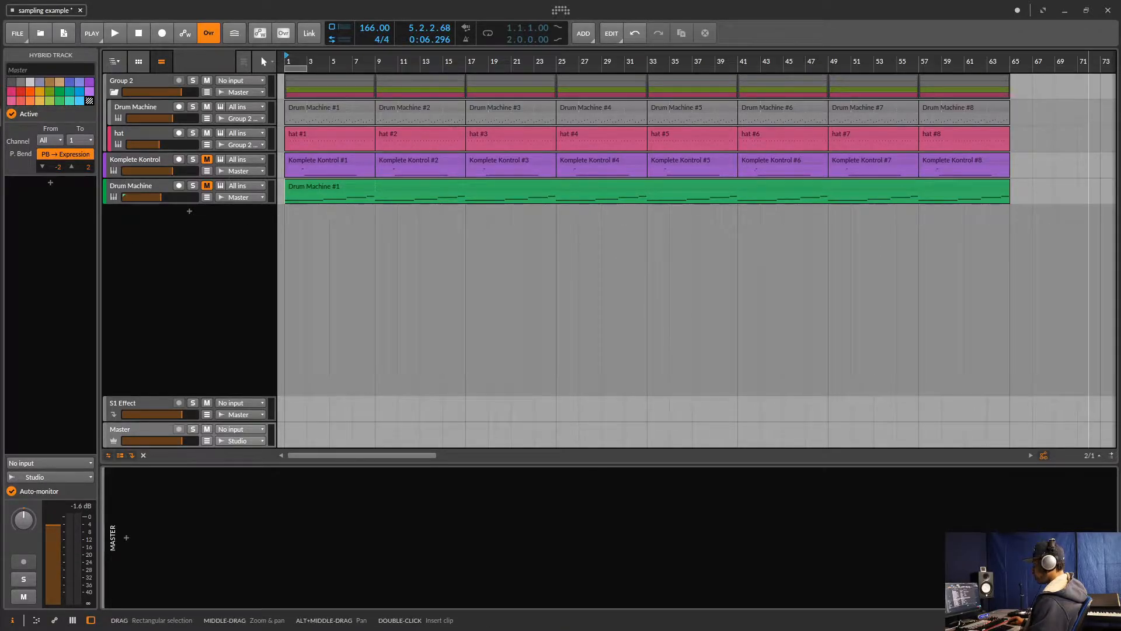
# Step: Search the instrument devices for "cont" and insert a Drum Machine container into the Master track's device chain
pyautogui.click(146, 262)
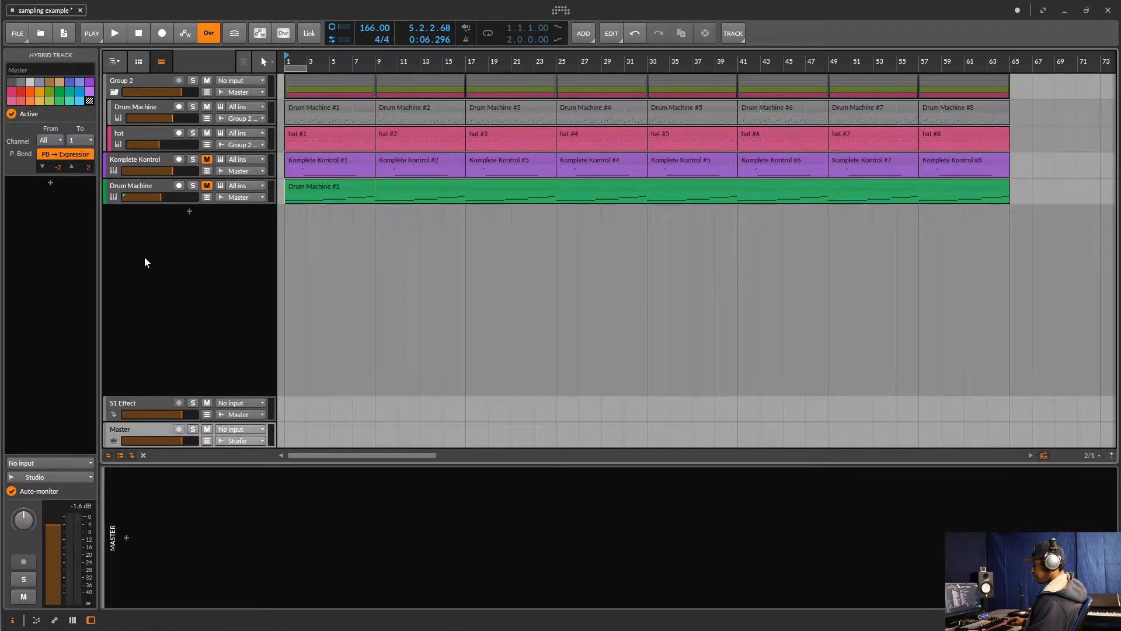
pyautogui.click(126, 539)
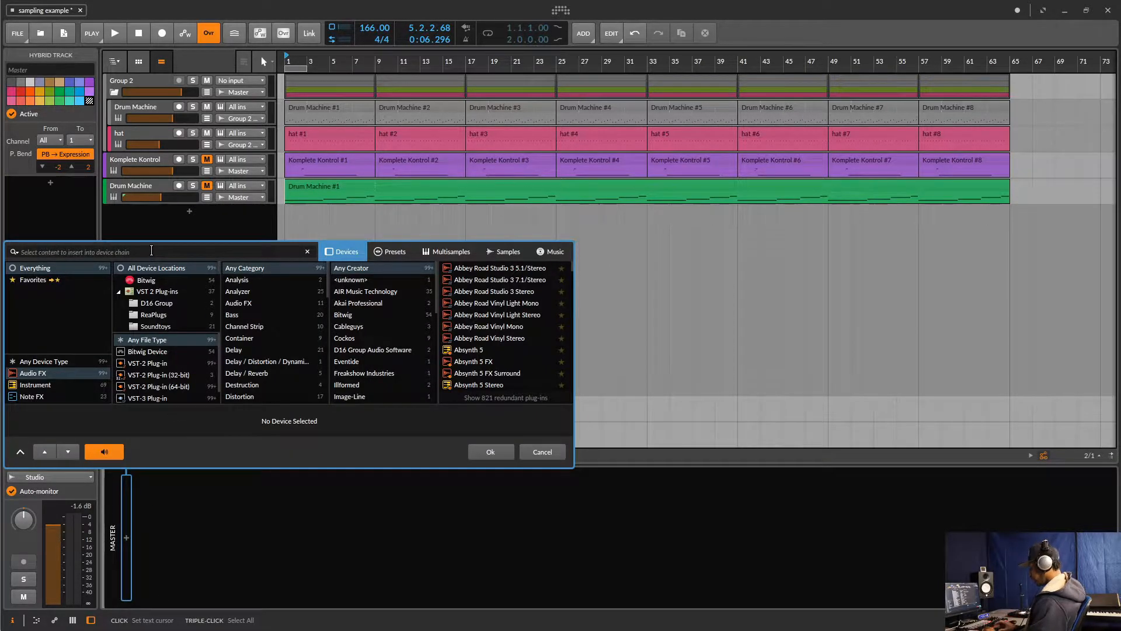
pyautogui.write('cont')
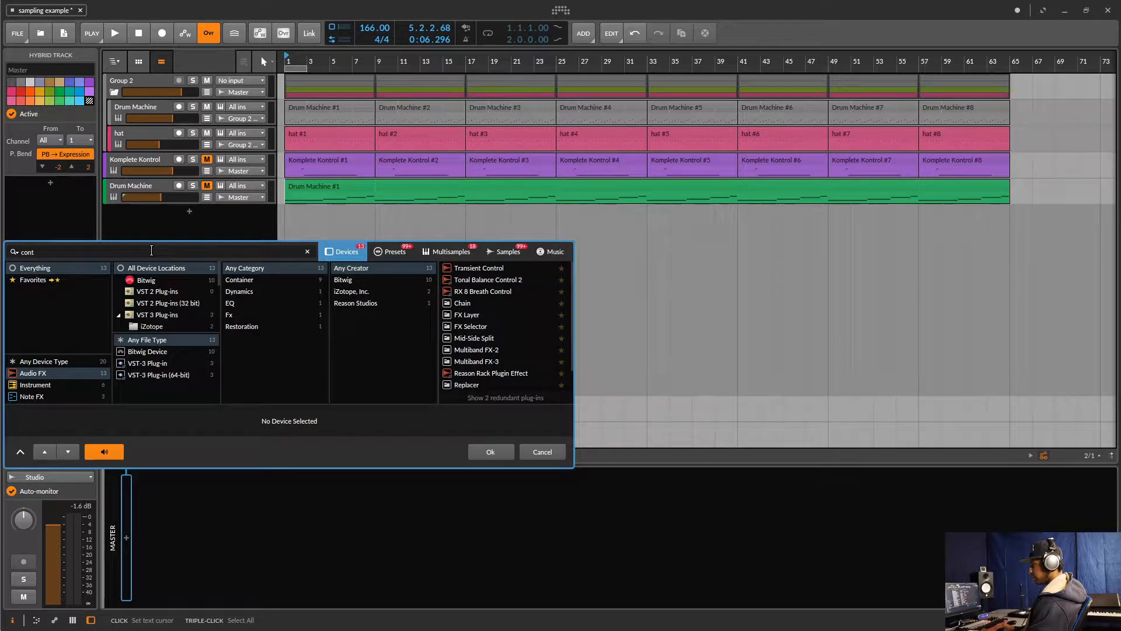
pyautogui.click(64, 384)
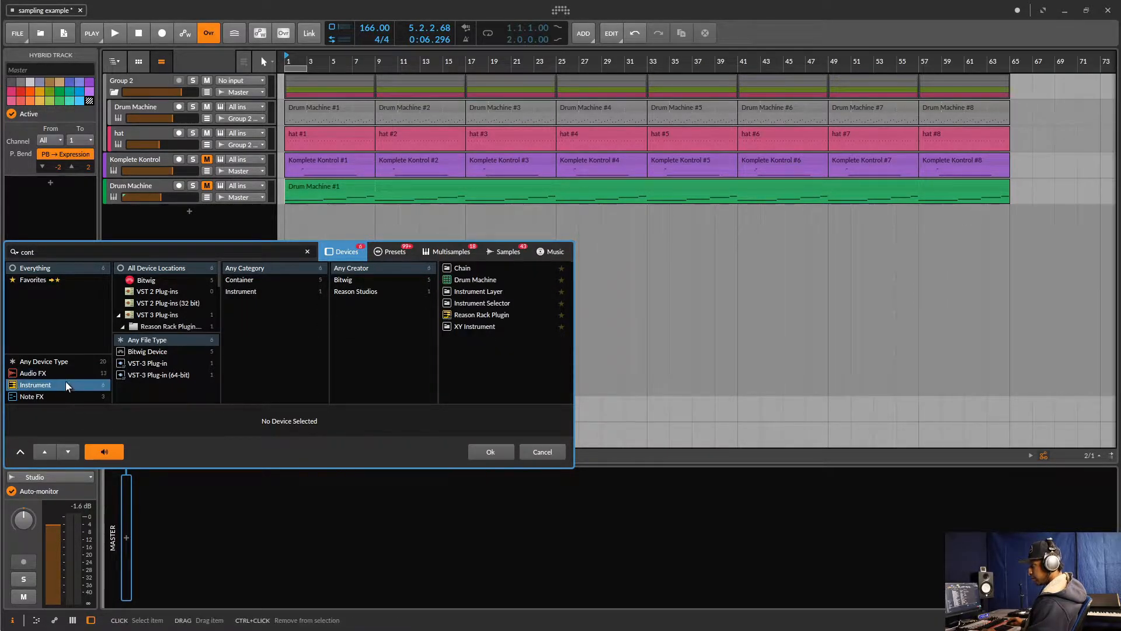
pyautogui.doubleClick(495, 279)
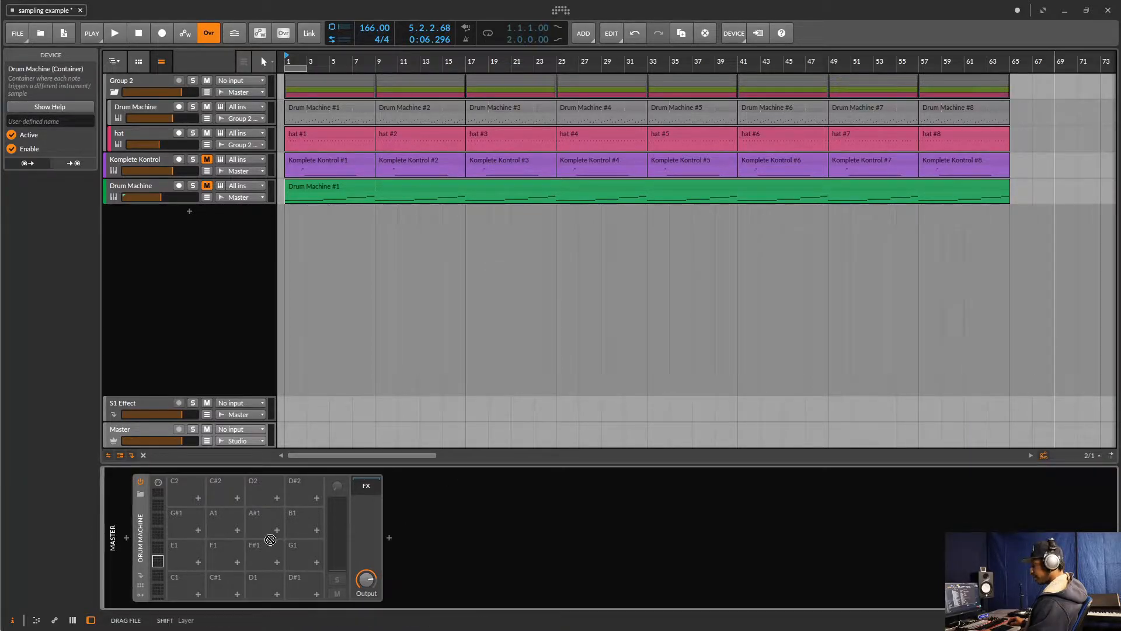
# Step: Load the Piero Umiliani - Risaie.mp3 sample onto the C1 pad, audition it, and move the Drum Machine to its own new track
pyautogui.moveTo(176, 589); pyautogui.dragTo(177, 589)
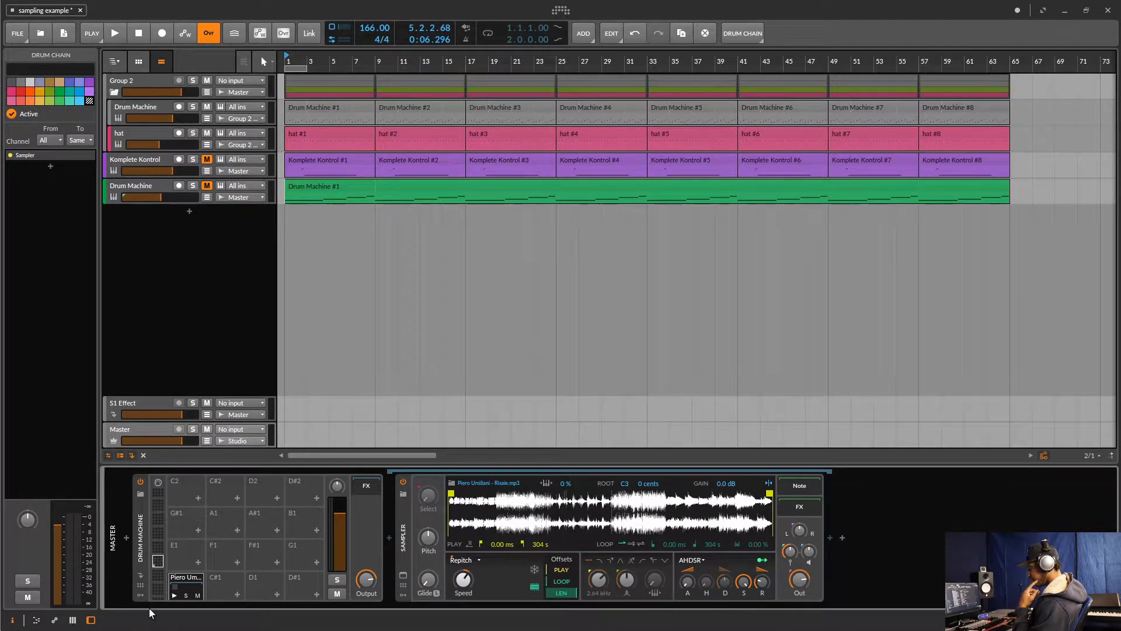
pyautogui.click(170, 593)
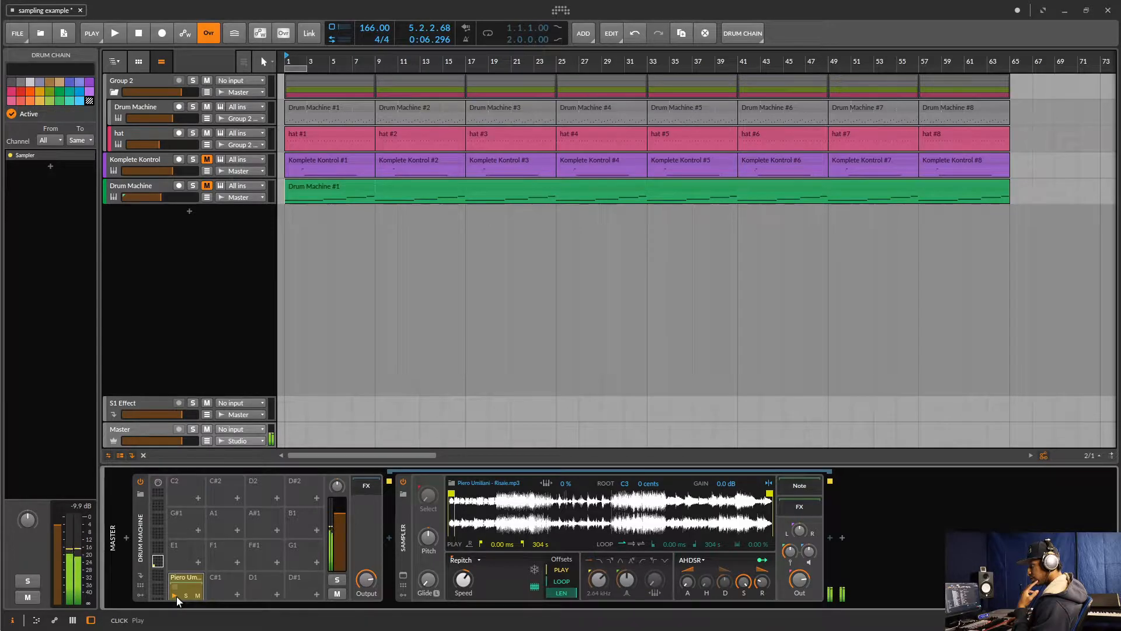
pyautogui.click(176, 597)
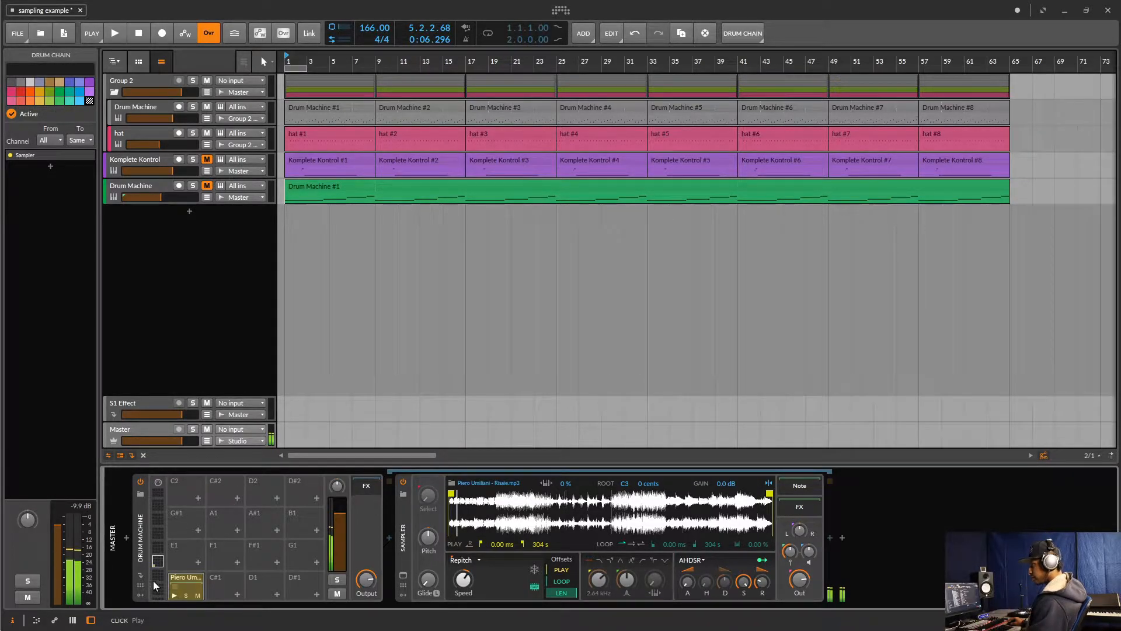
pyautogui.moveTo(141, 556); pyautogui.dragTo(135, 226)
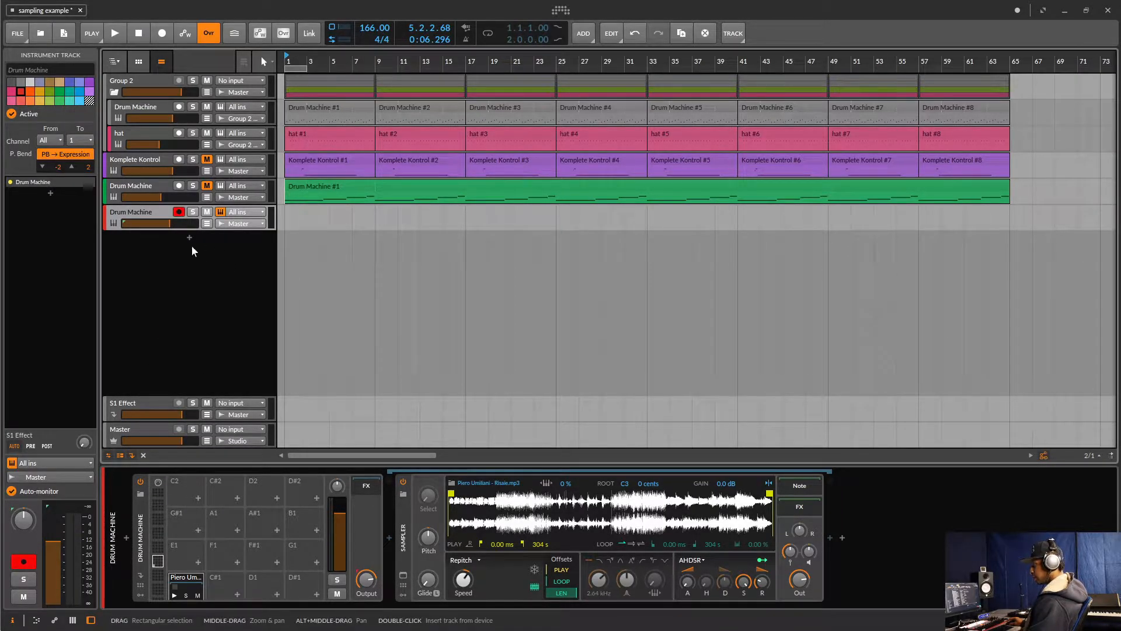
# Step: Copy the C1 pad to C#1 and set the C1 sampler's play start to about 366 ms, at the waveform's first transient
pyautogui.moveTo(188, 577); pyautogui.dragTo(215, 580)
pyautogui.click(173, 578)
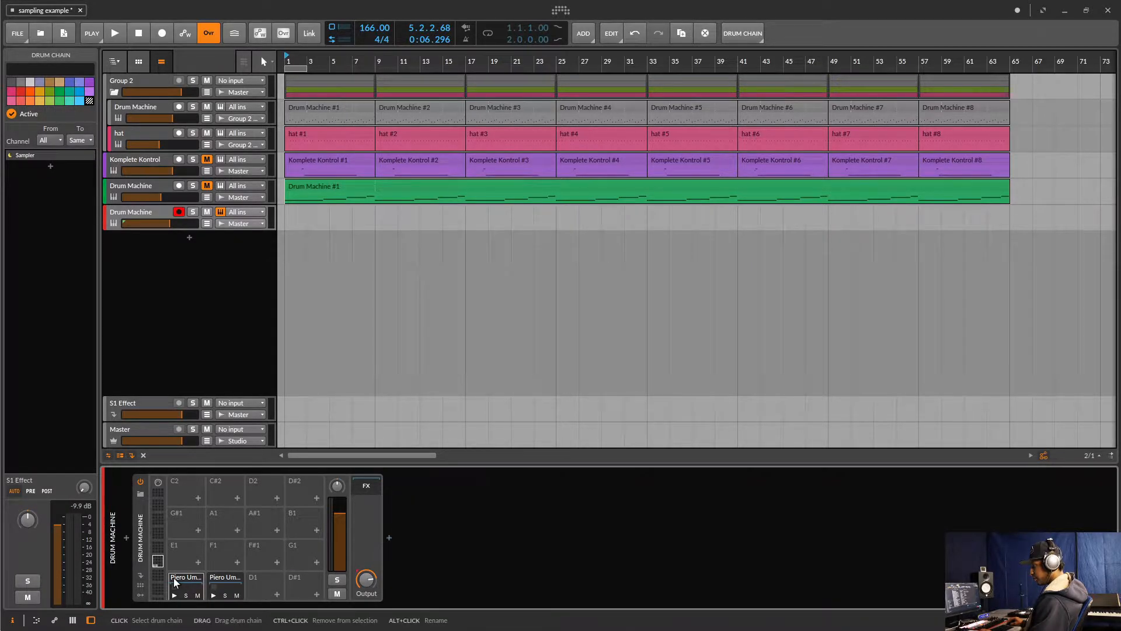
pyautogui.click(183, 580)
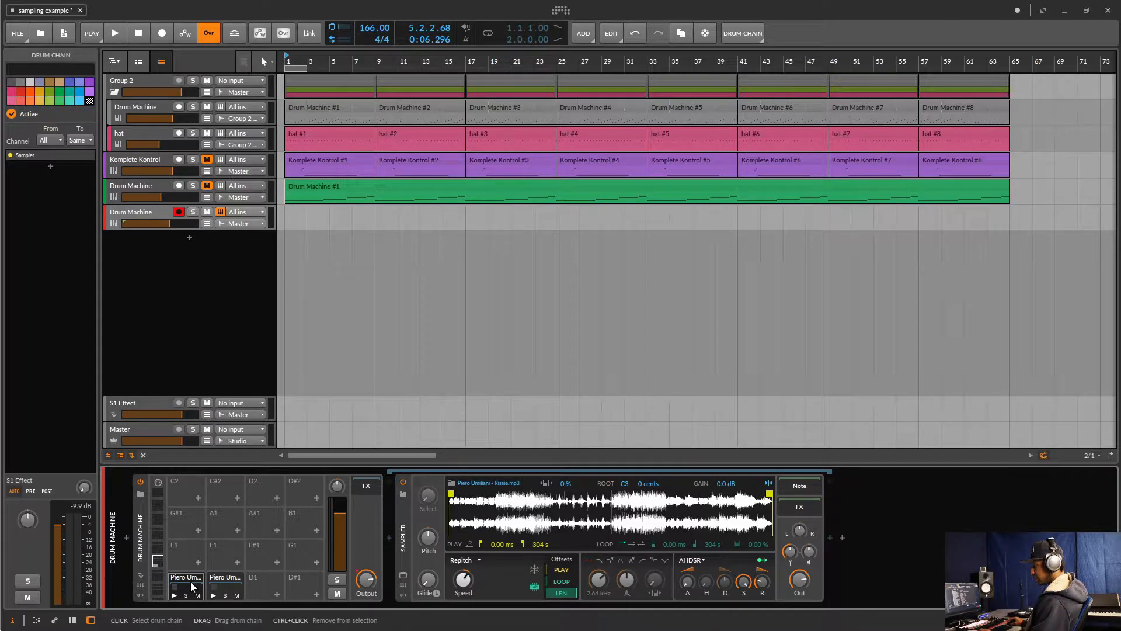
pyautogui.scroll(2, 462, 514)
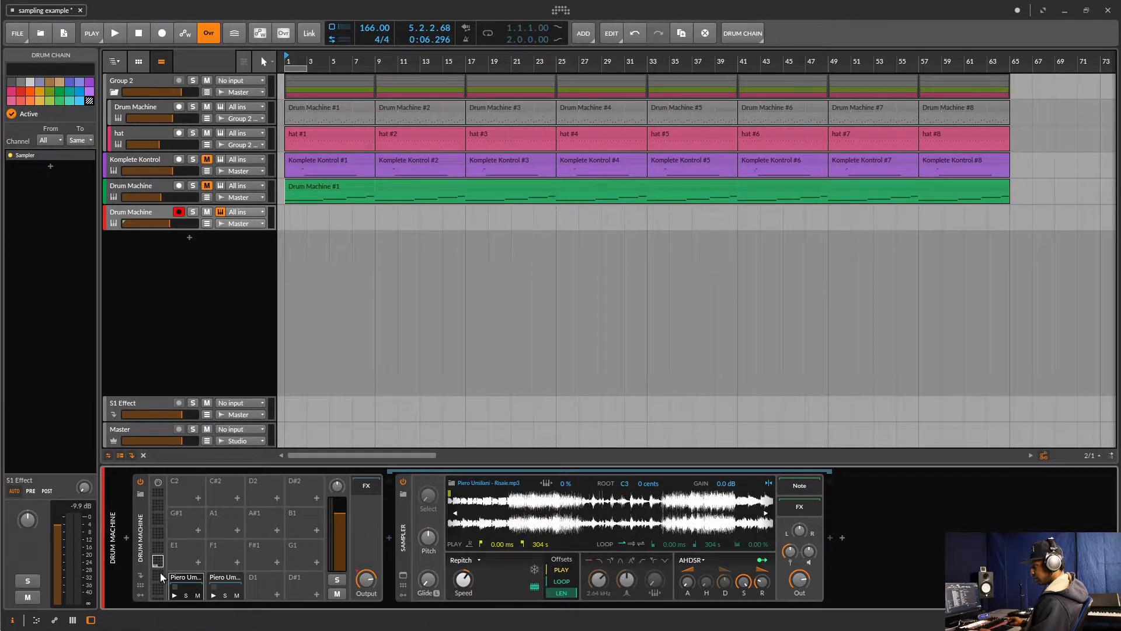
pyautogui.click(178, 579)
pyautogui.click(189, 579)
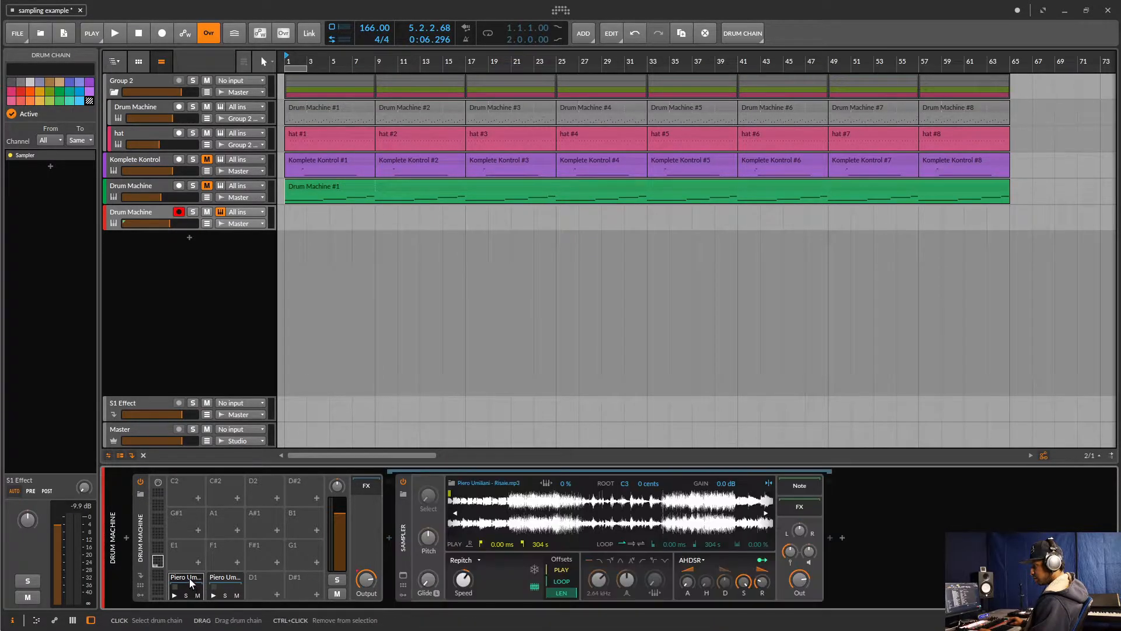
pyautogui.scroll(3, 489, 523)
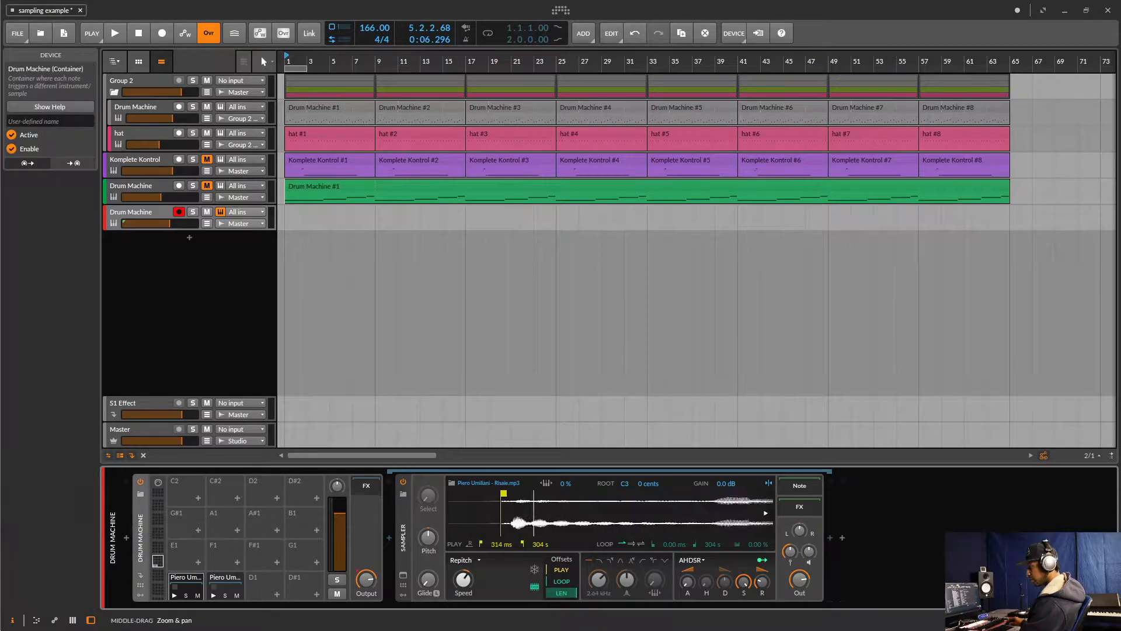
pyautogui.scroll(2, 622, 515)
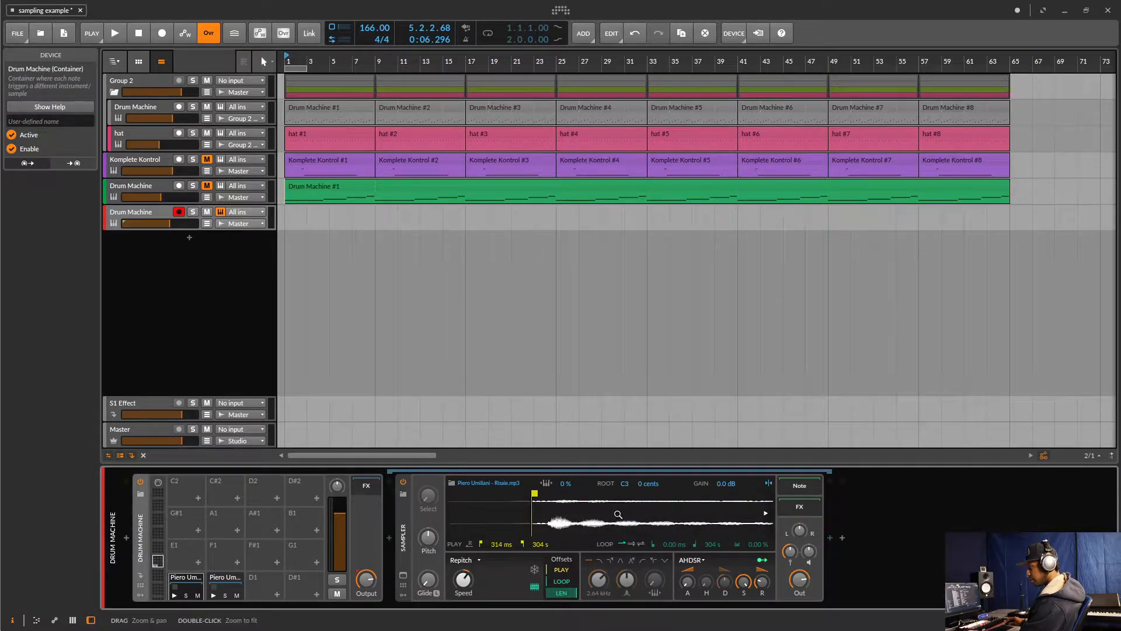
pyautogui.moveTo(536, 498); pyautogui.dragTo(546, 493)
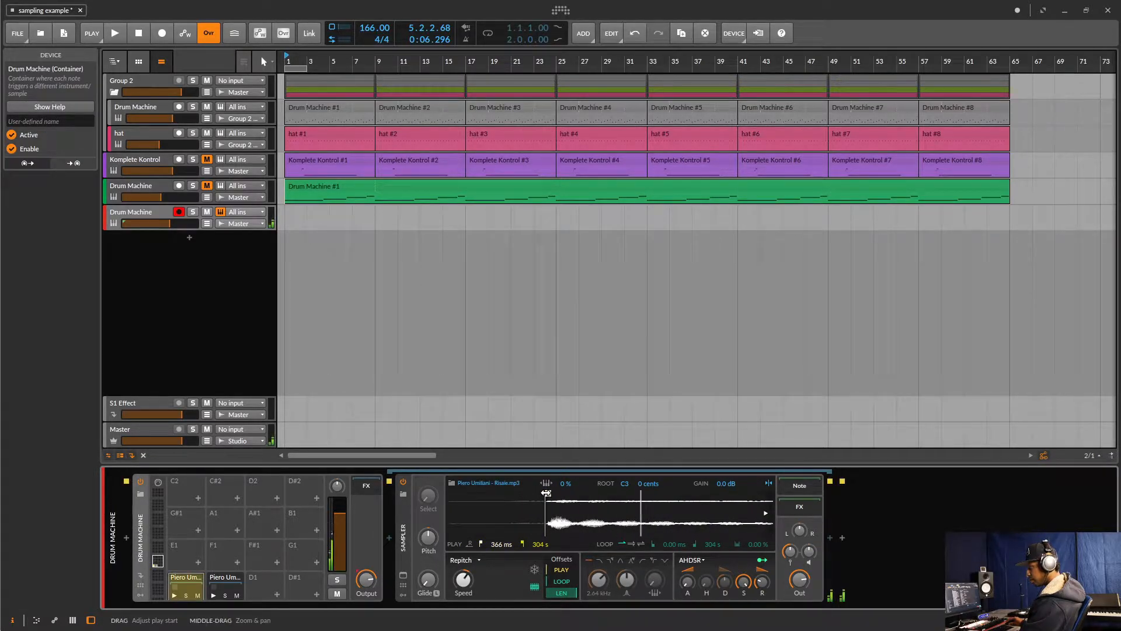
# Step: Set the C#1 pad's sampler play start to about 5.77 s
pyautogui.click(226, 577)
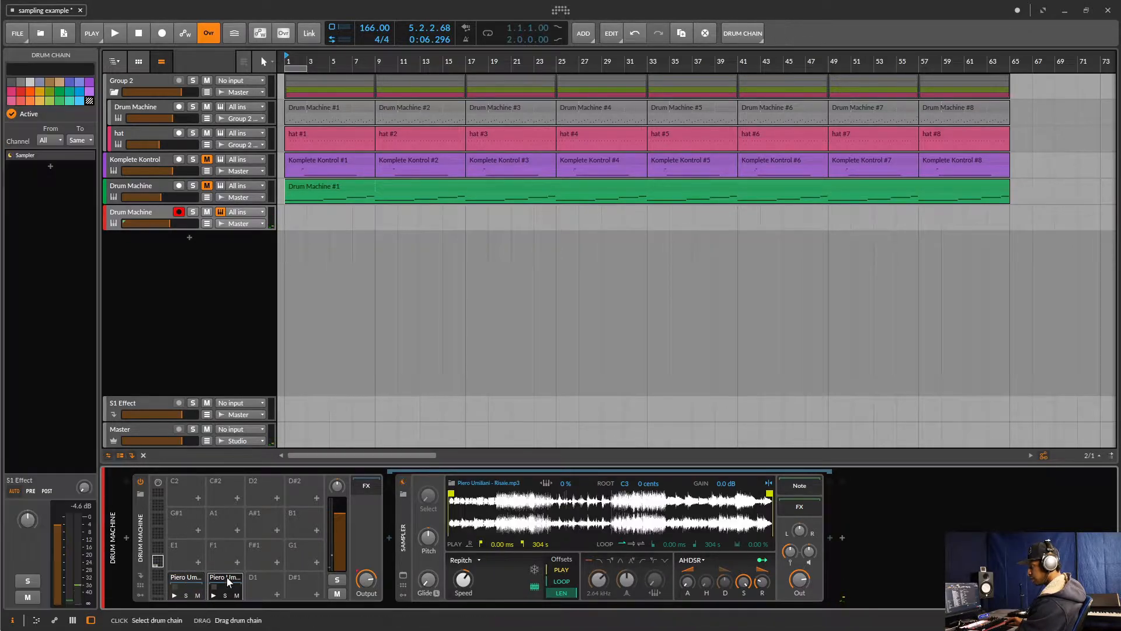
pyautogui.moveTo(459, 511); pyautogui.dragTo(459, 547)
pyautogui.click(452, 494)
pyautogui.moveTo(454, 494); pyautogui.dragTo(566, 490)
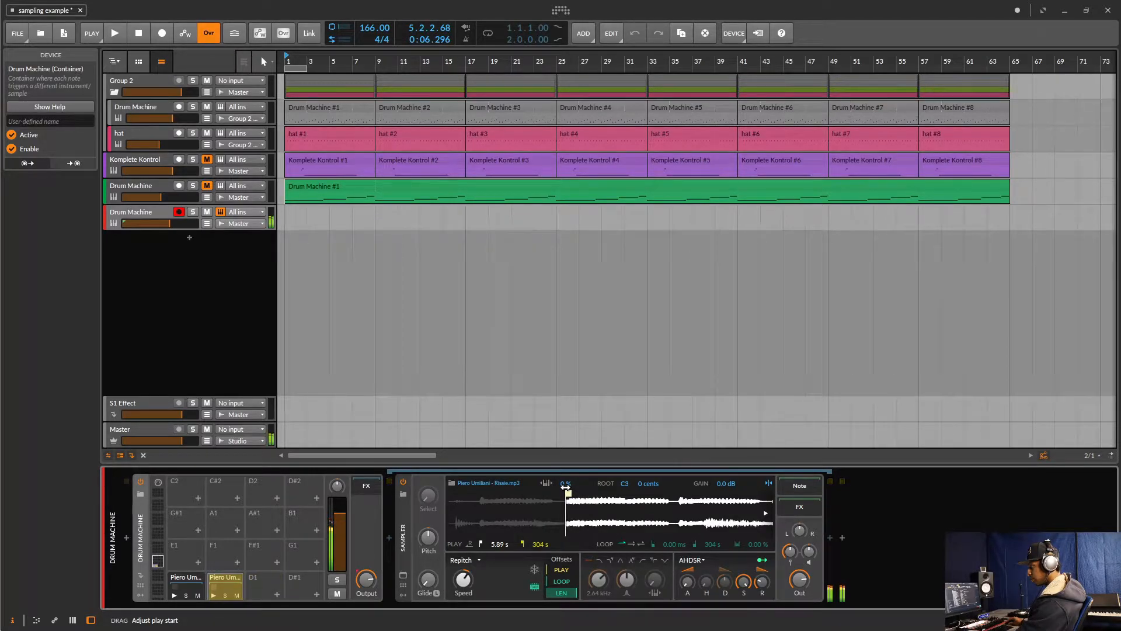
pyautogui.moveTo(565, 486); pyautogui.dragTo(563, 487)
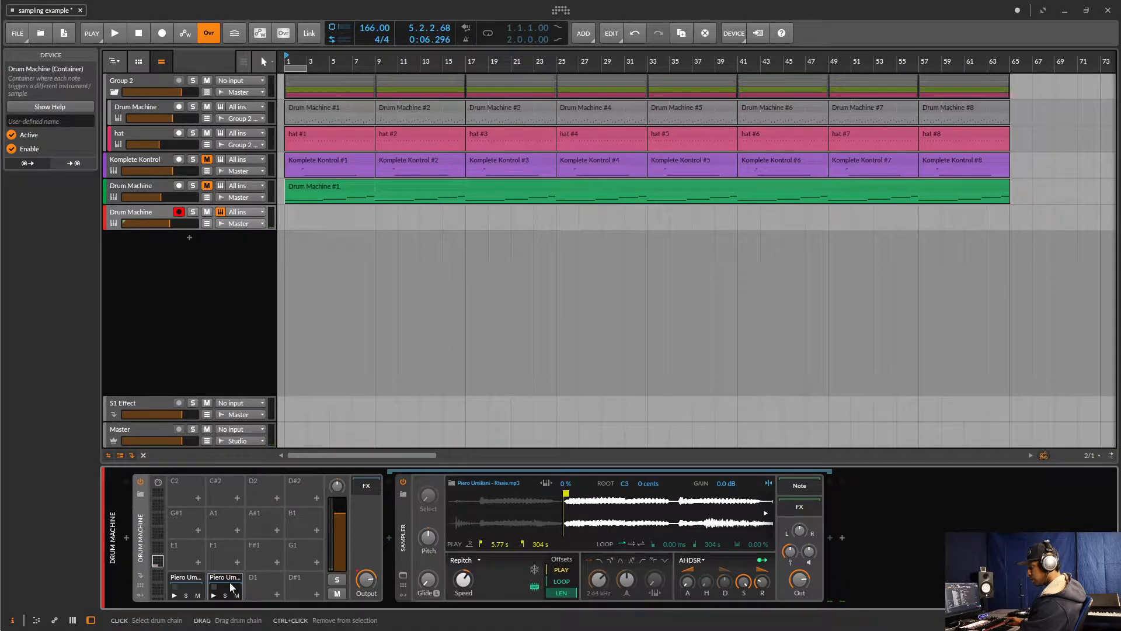
# Step: Copy the C#1 pad to D1 and set the D1 sampler's play start to about 8.87 s
pyautogui.moveTo(229, 579); pyautogui.dragTo(264, 579)
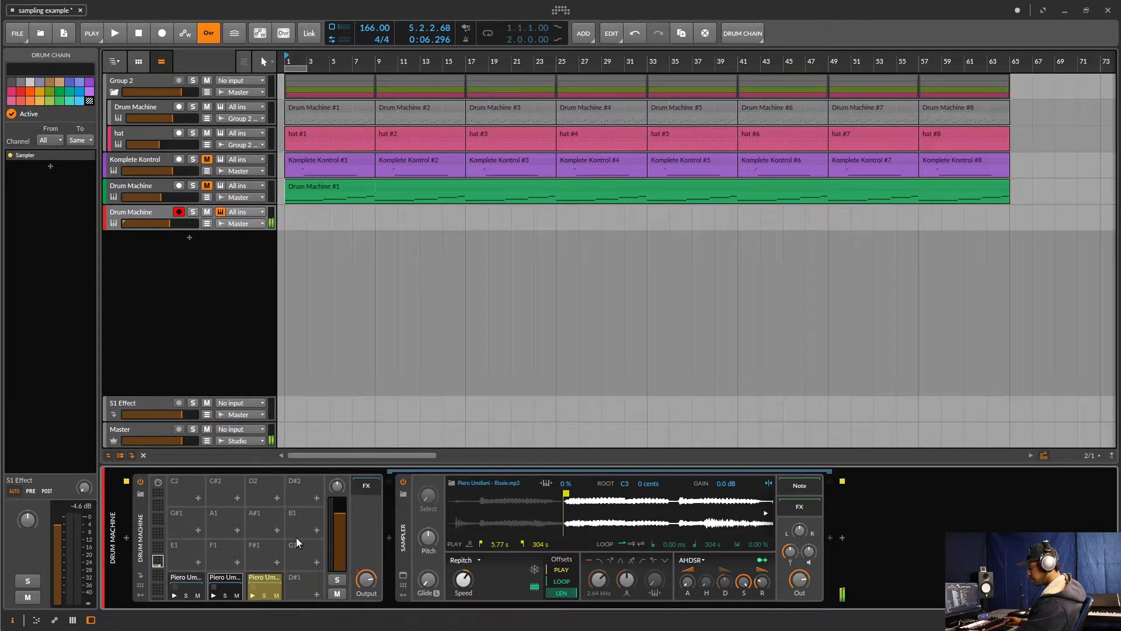
pyautogui.click(262, 579)
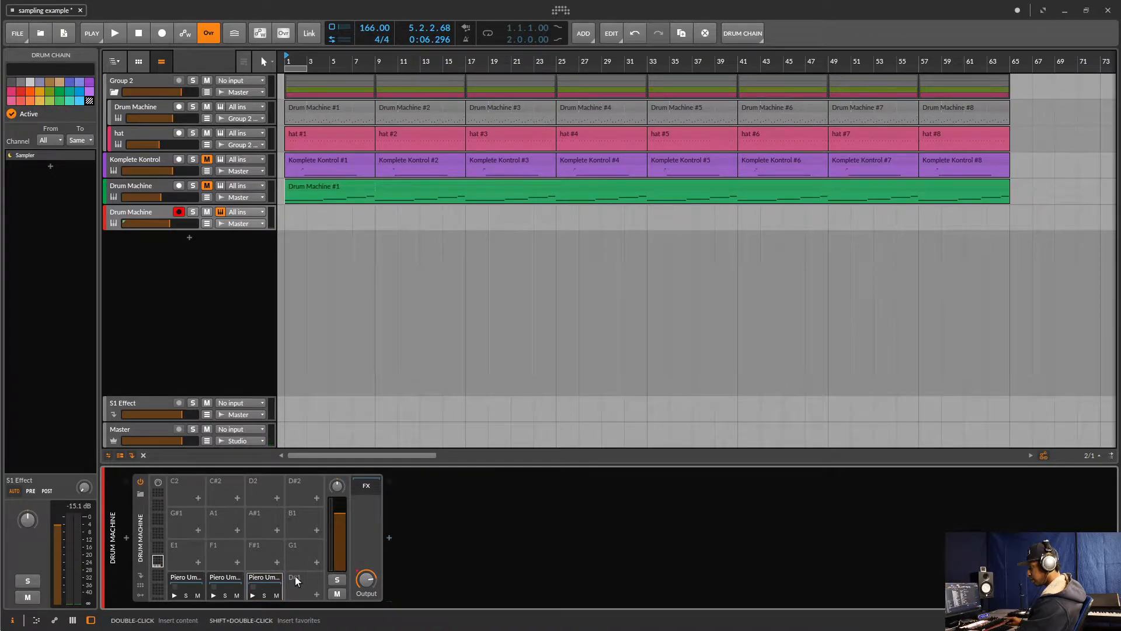
pyautogui.click(262, 583)
pyautogui.moveTo(566, 495)
pyautogui.mouseDown()
pyautogui.moveTo(771, 495)
pyautogui.moveTo(619, 495)
pyautogui.moveTo(690, 485)
pyautogui.moveTo(733, 494)
pyautogui.moveTo(724, 506)
pyautogui.moveTo(613, 514)
pyautogui.mouseUp()
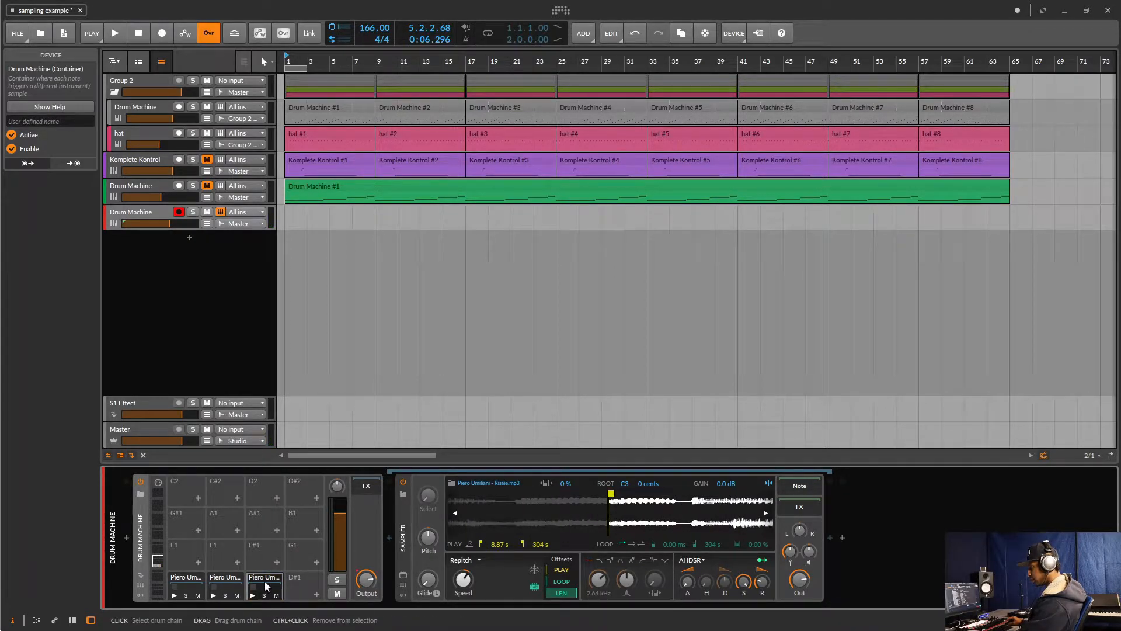
# Step: Copy the D1 pad to D#1 and set the D#1 sampler's play start to about 11.5 s
pyautogui.moveTo(265, 580); pyautogui.dragTo(322, 579)
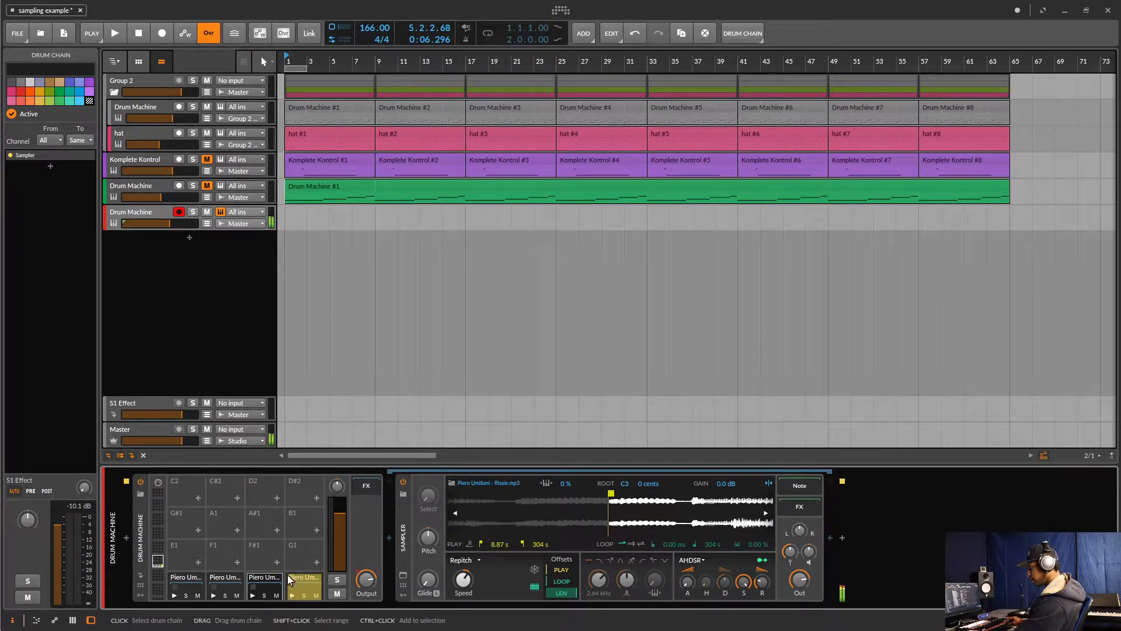
pyautogui.click(297, 580)
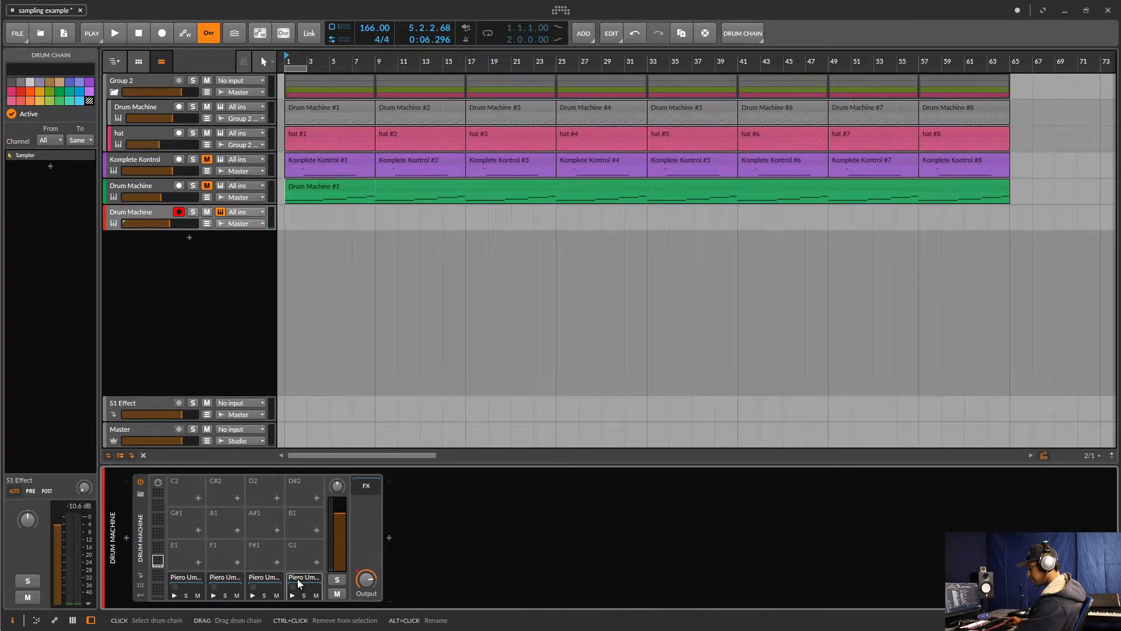
pyautogui.click(297, 580)
pyautogui.moveTo(611, 491); pyautogui.dragTo(691, 496)
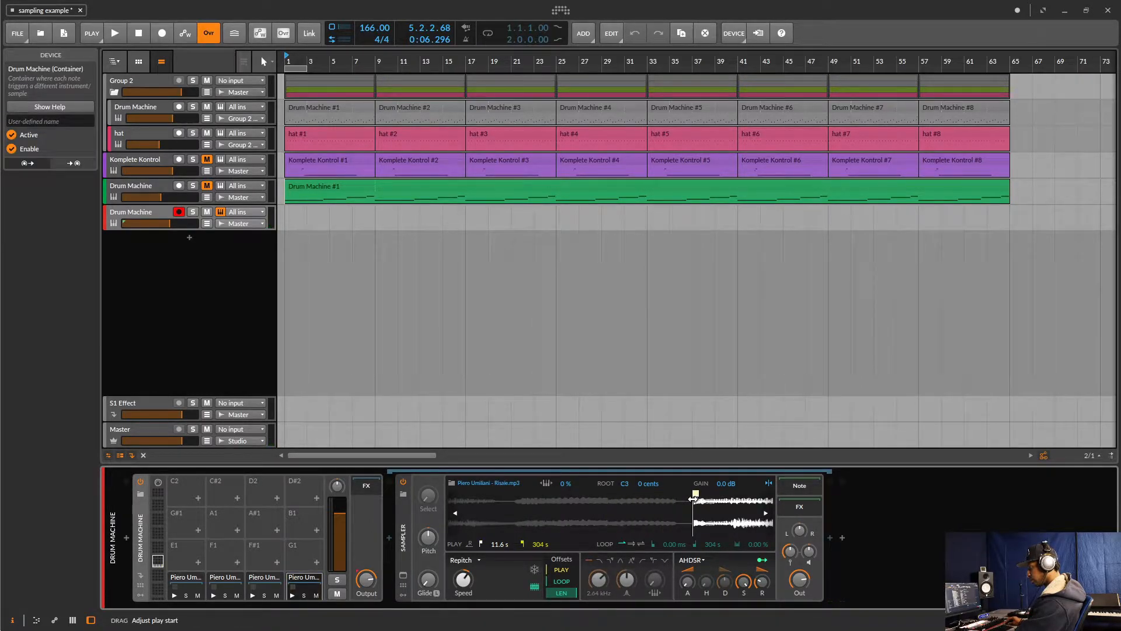
pyautogui.moveTo(695, 506)
pyautogui.mouseDown()
pyautogui.moveTo(720, 506)
pyautogui.moveTo(718, 493)
pyautogui.moveTo(707, 499)
pyautogui.mouseUp()
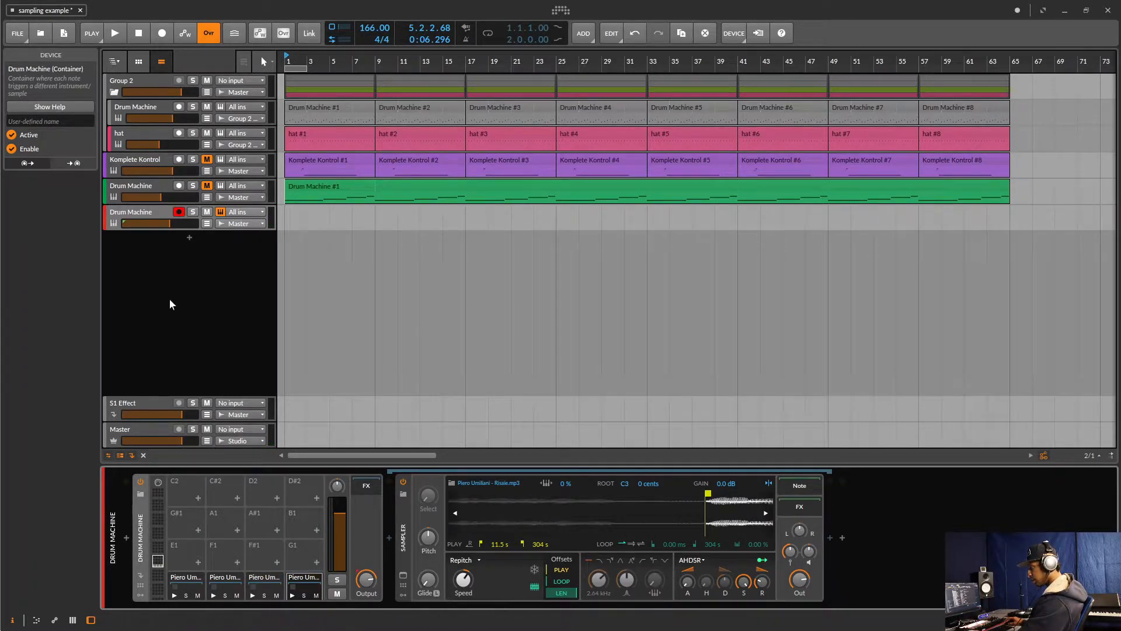
# Step: Record an eight-bar clip playing pads C1, C#1, D1 and D#1 in sequence on the new Drum Machine track, and open its notes
pyautogui.click(164, 33)
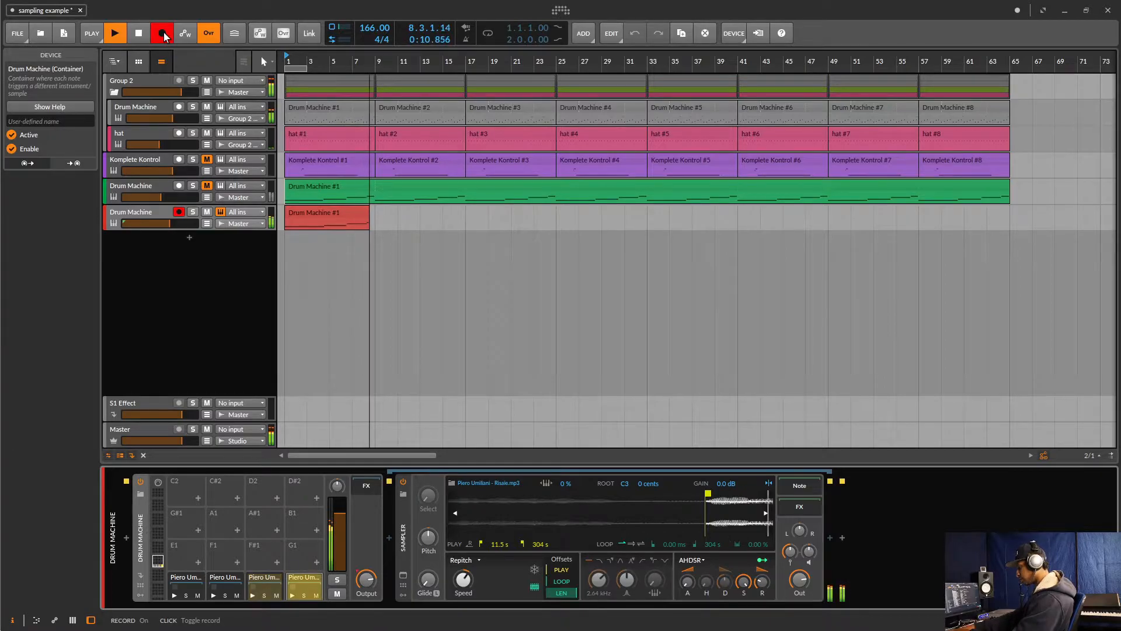
pyautogui.press('space')
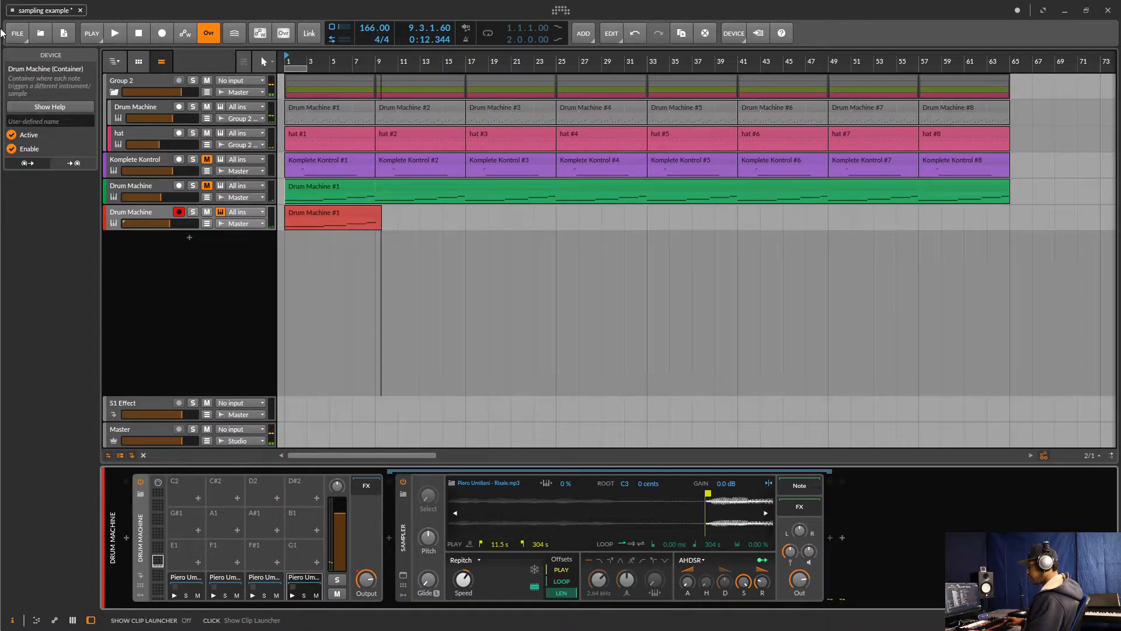
pyautogui.click(331, 211)
pyautogui.doubleClick(331, 212)
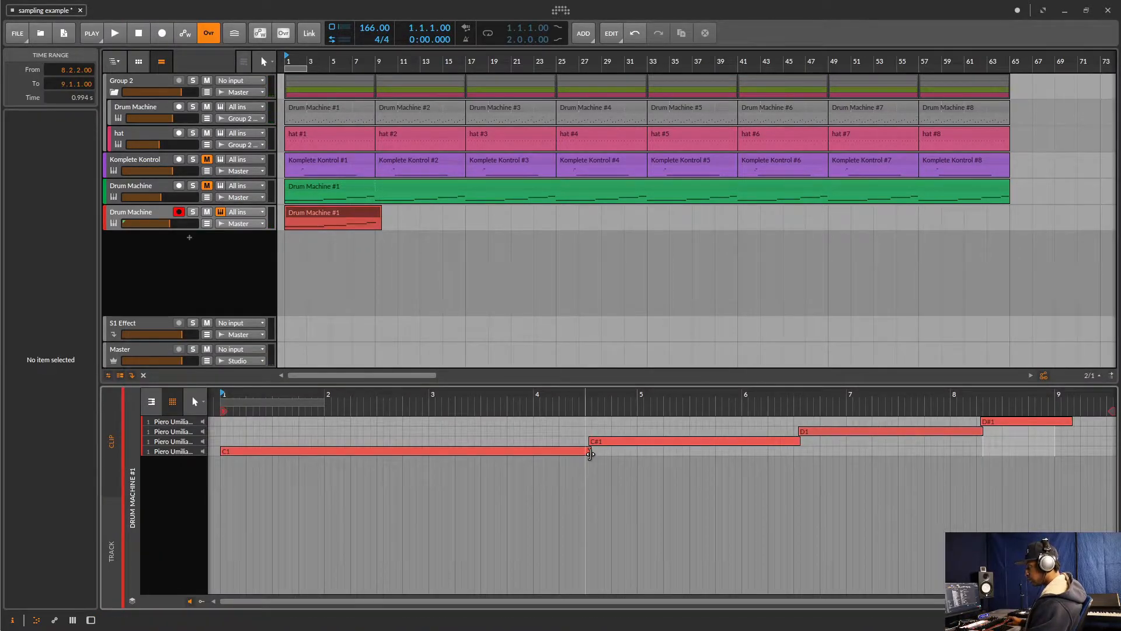
# Step: Return to the new Drum Machine's devices and set the C#1 pad's play start to about 5.82 s
pyautogui.doubleClick(128, 215)
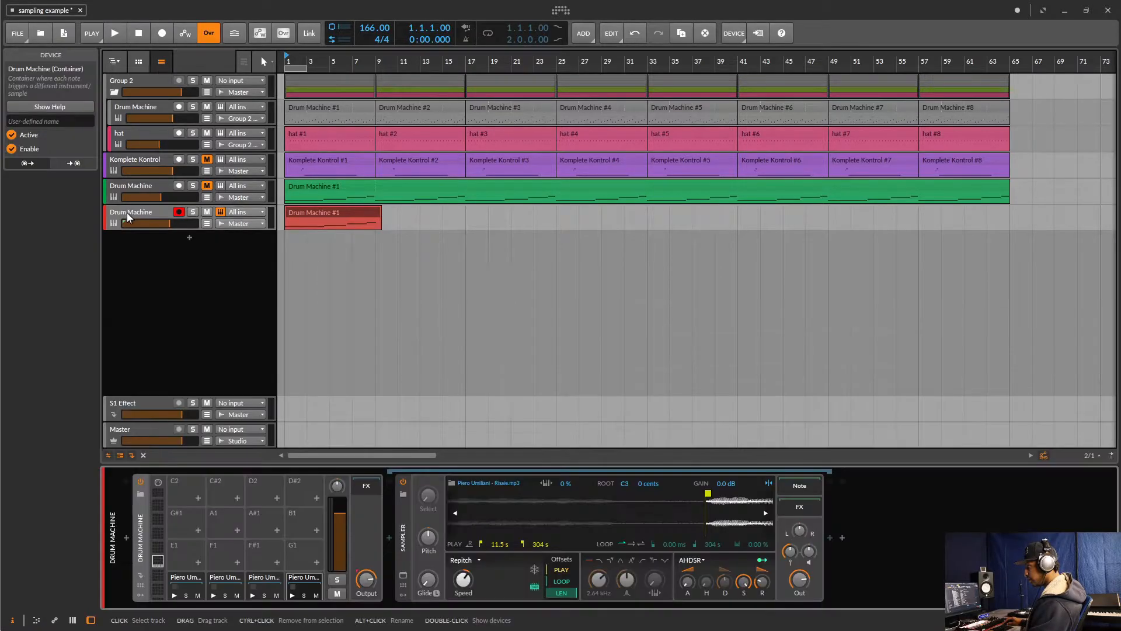
pyautogui.click(223, 580)
pyautogui.scroll(8, 555, 519)
pyautogui.moveTo(639, 531); pyautogui.dragTo(492, 533)
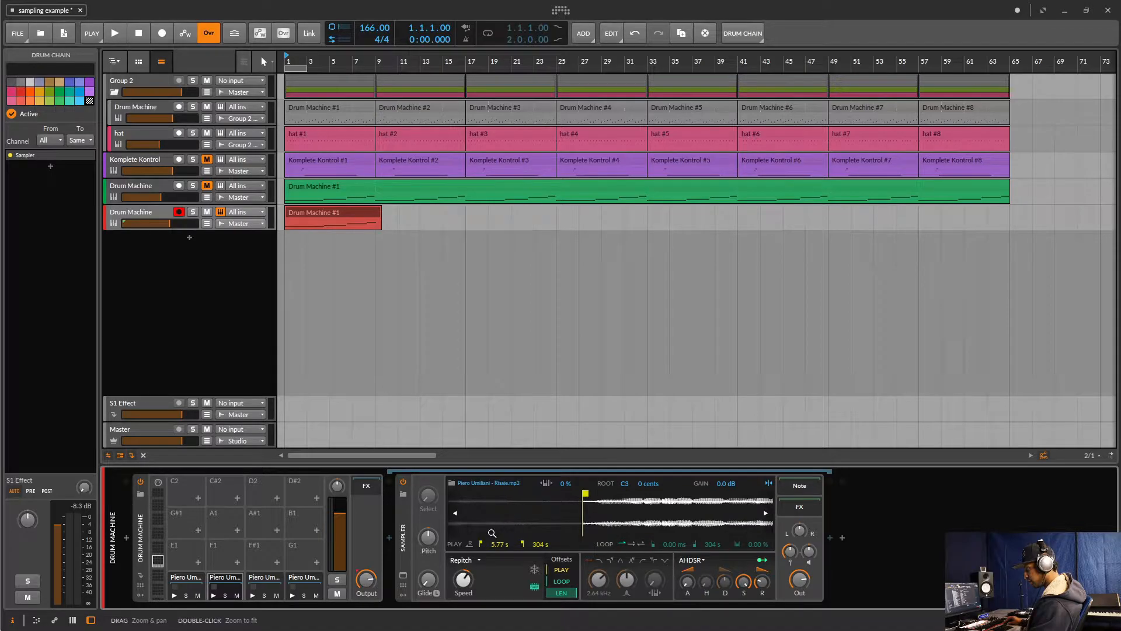
pyautogui.moveTo(592, 497); pyautogui.dragTo(590, 491)
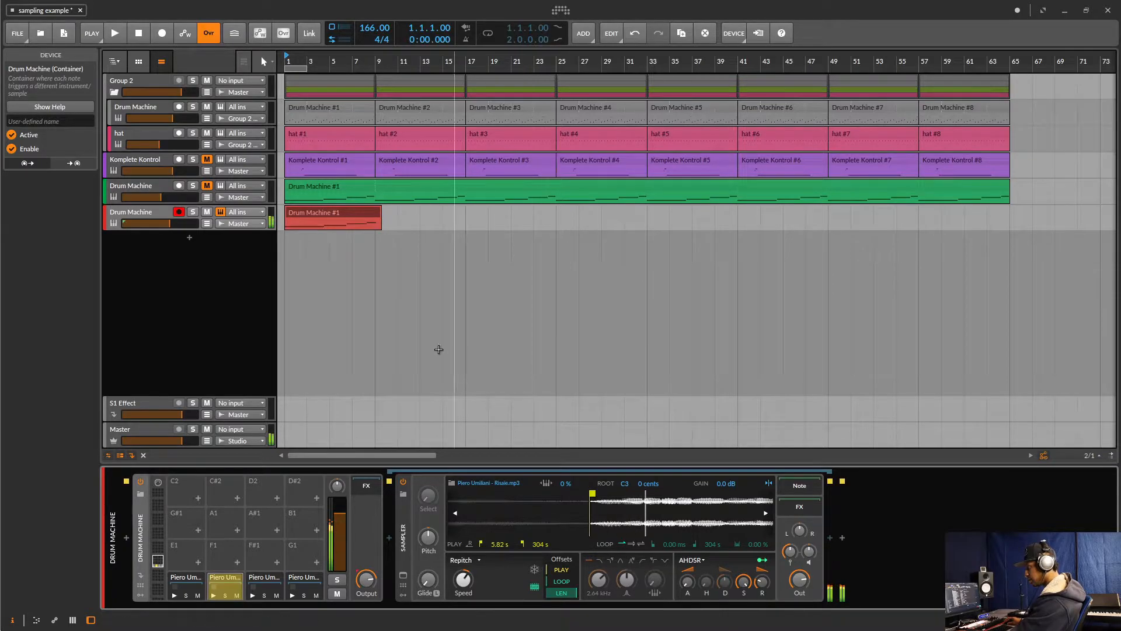
# Step: In the recorded clip, align the C#1 note's start to 4.3.1.00 and D1's to 6.3.1.00, trimming each preceding note to meet them
pyautogui.doubleClick(316, 215)
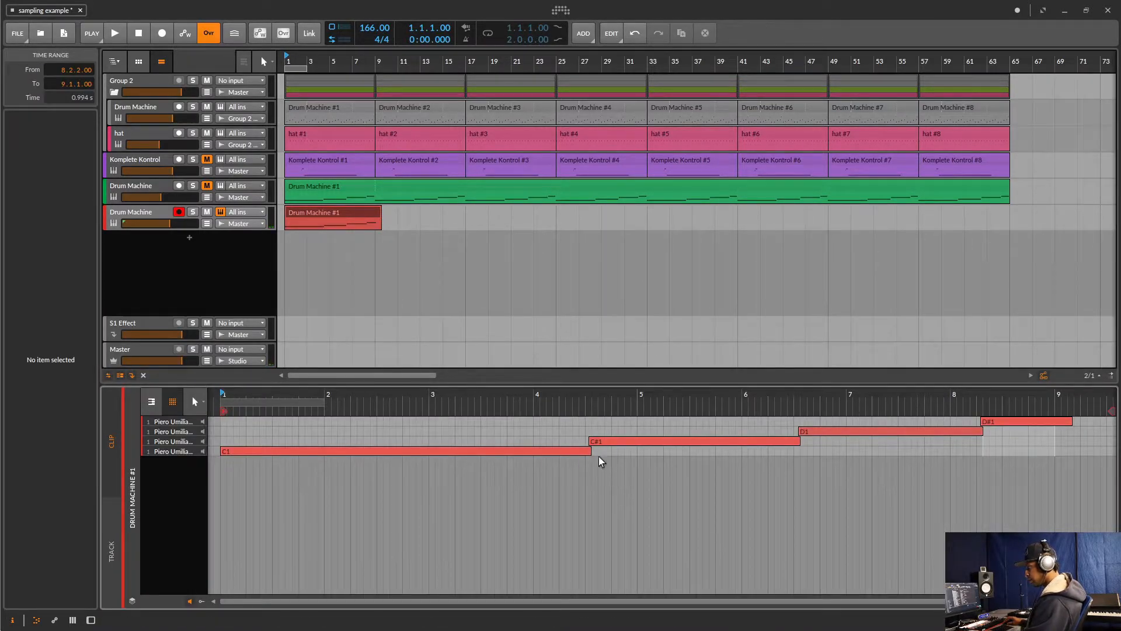
pyautogui.moveTo(603, 446); pyautogui.dragTo(591, 445)
pyautogui.click(580, 451)
pyautogui.click(799, 431)
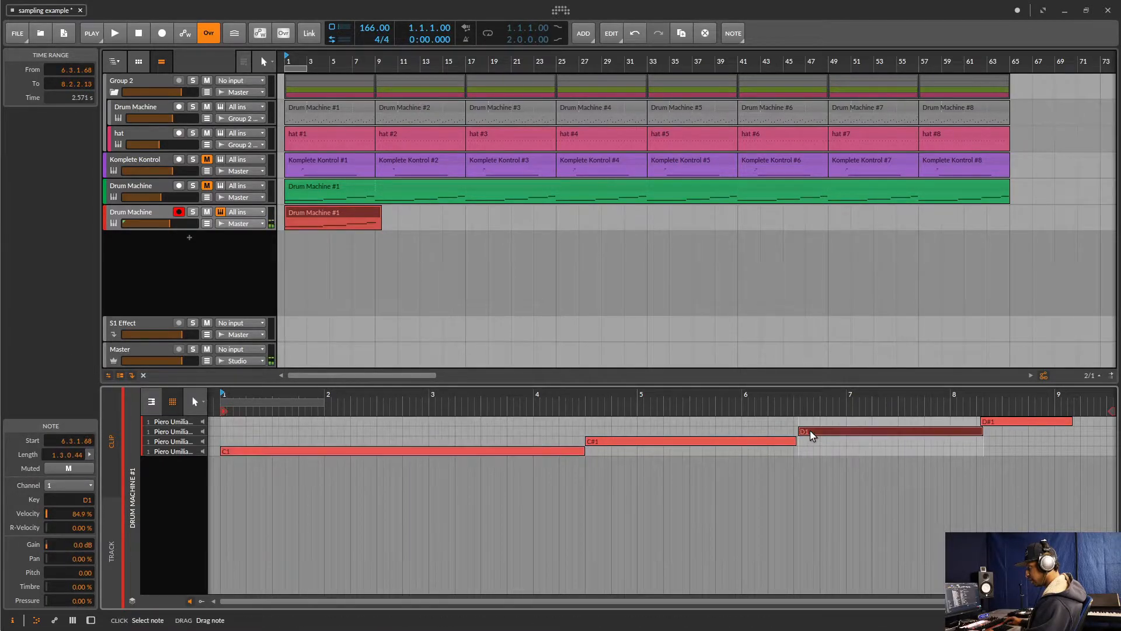
pyautogui.moveTo(799, 431); pyautogui.dragTo(795, 432)
pyautogui.click(790, 442)
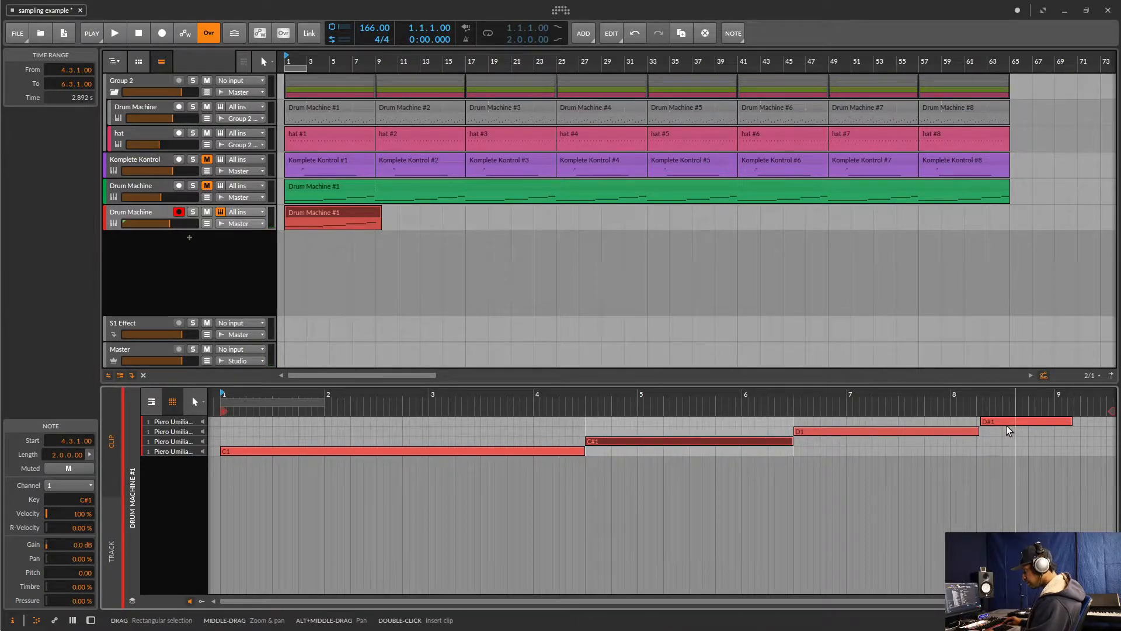
# Step: Move the D#1 note's start to 8.2 and quantize all four note starts to a straight 1/16 grid at 100%
pyautogui.moveTo(999, 426); pyautogui.dragTo(988, 433)
pyautogui.click(985, 441)
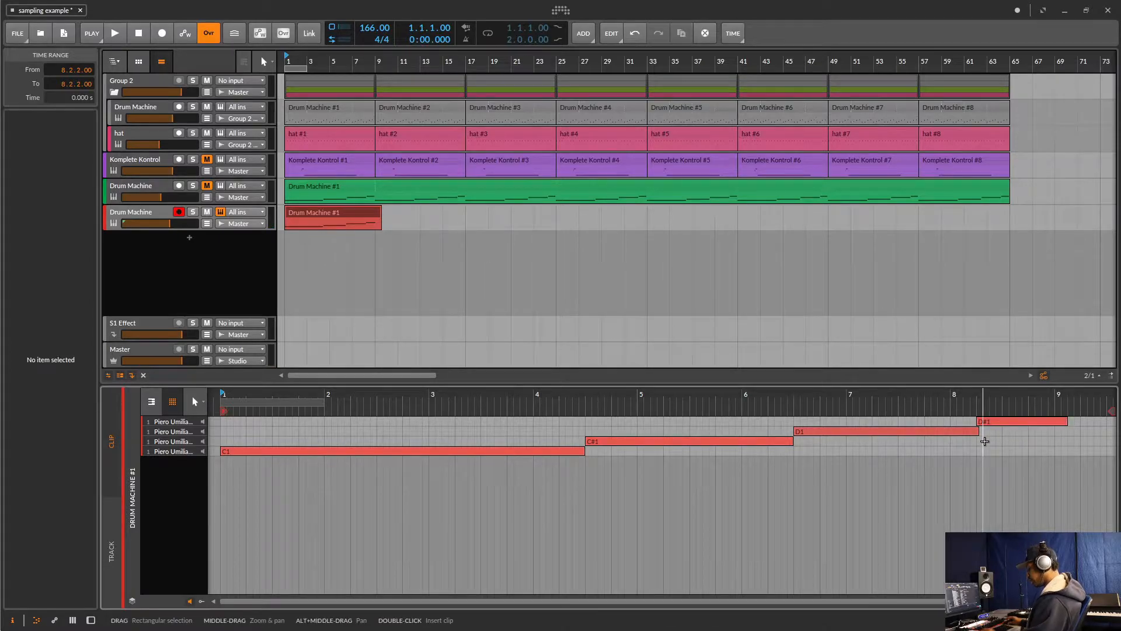
pyautogui.hotkey('ctrl', 'a')
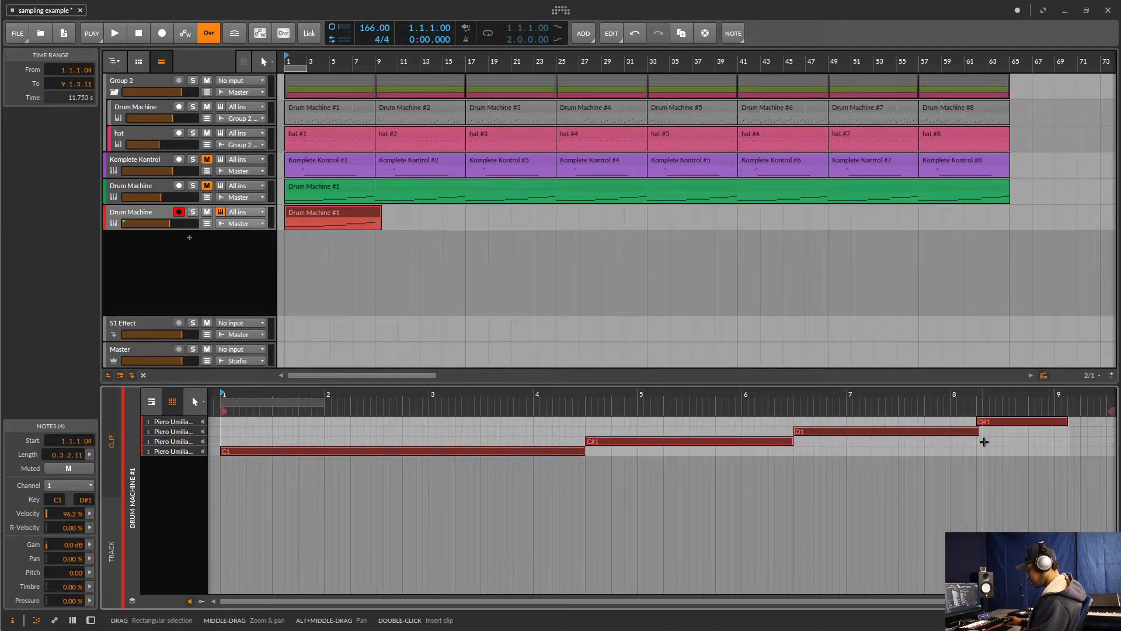
pyautogui.press('q')
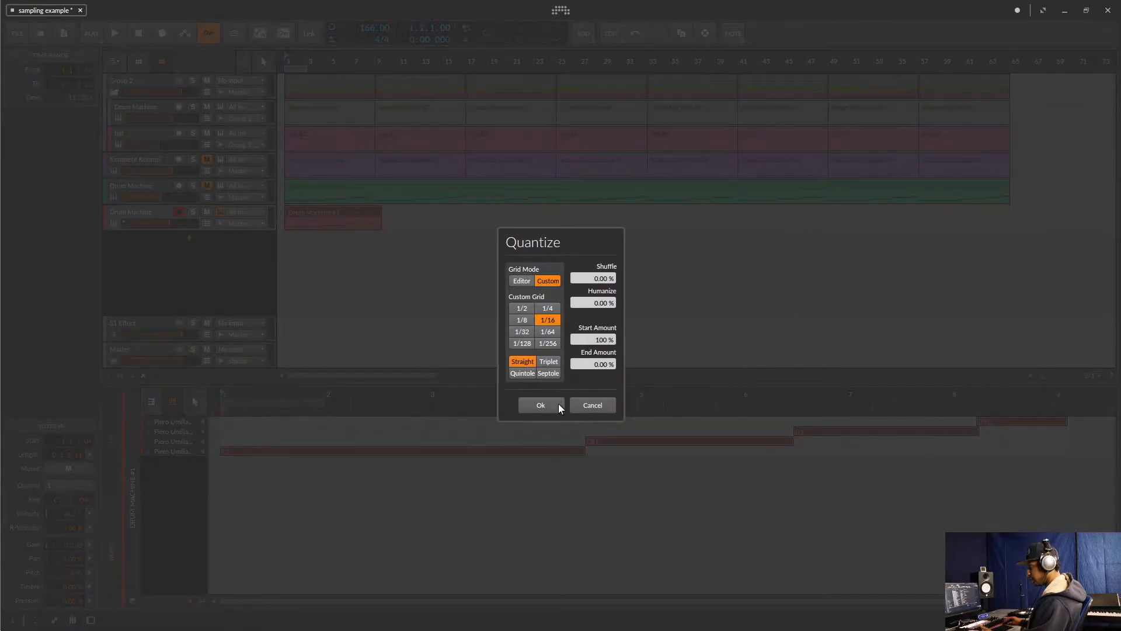
pyautogui.click(557, 406)
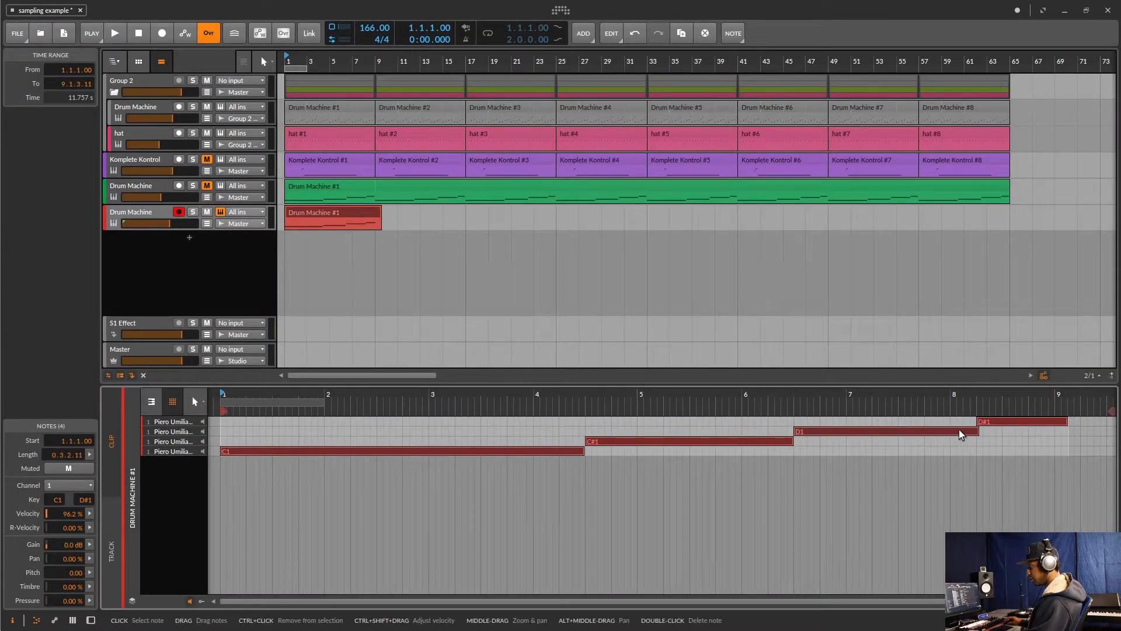
# Step: Loop the recorded clip over 8 bars, extend it to 64 bars to match the other tracks, and play it back
pyautogui.click(362, 221)
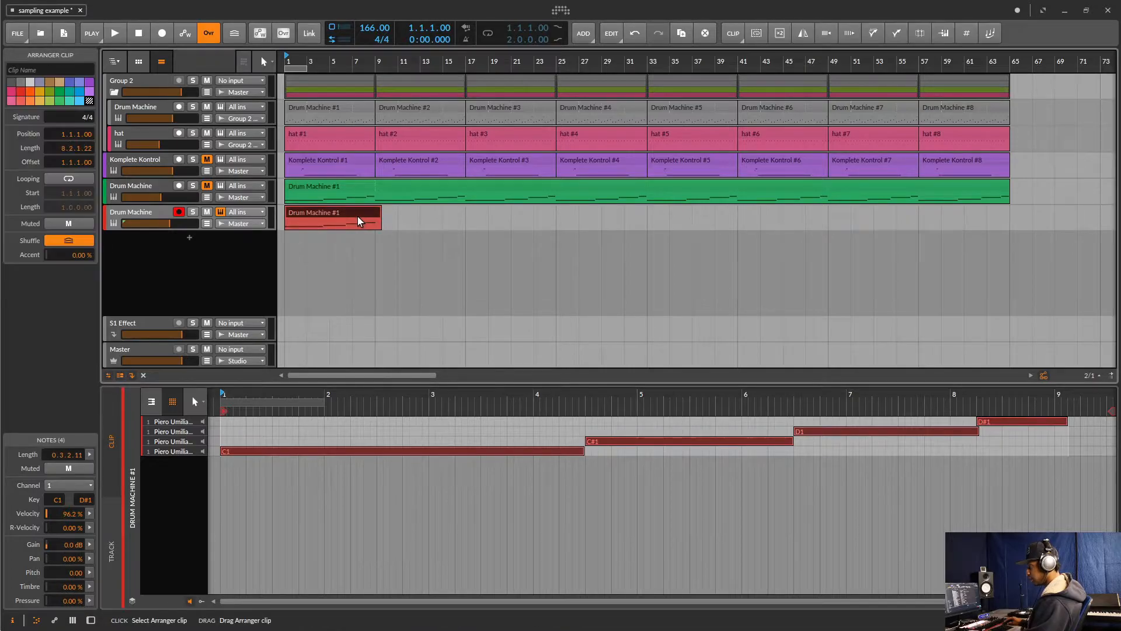
pyautogui.click(69, 179)
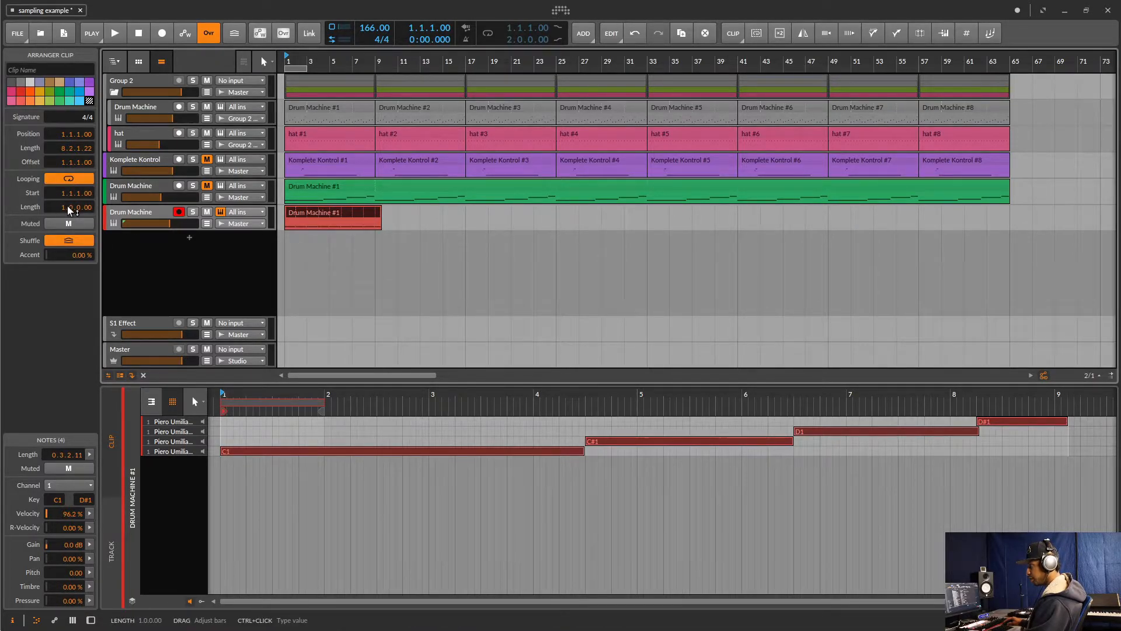
pyautogui.moveTo(69, 211); pyautogui.dragTo(68, 176)
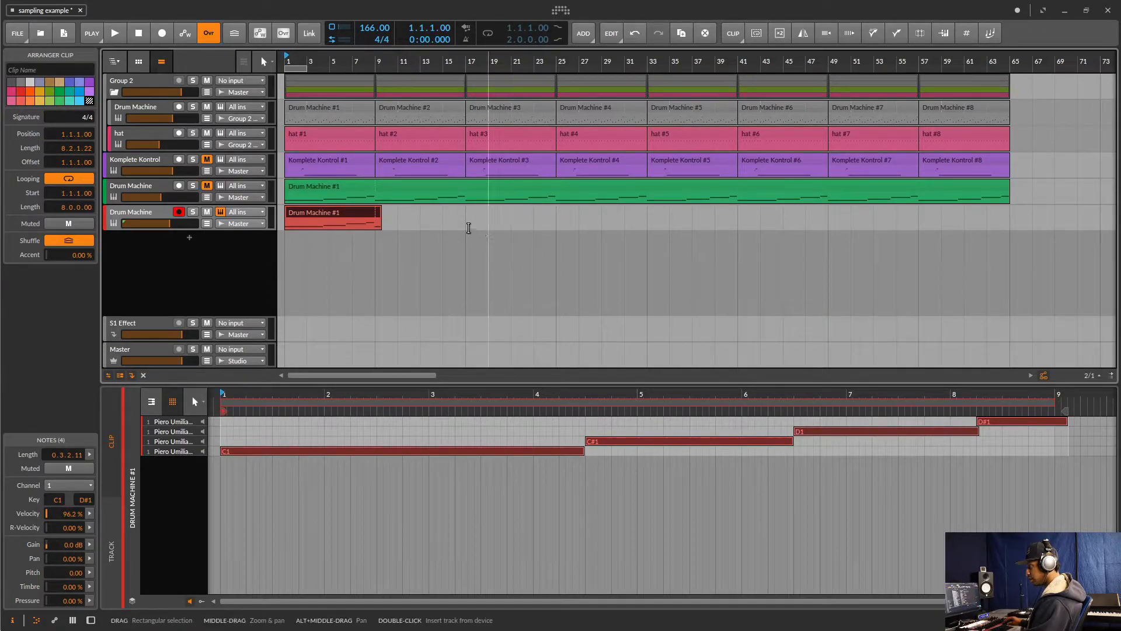
pyautogui.moveTo(380, 227); pyautogui.dragTo(1007, 261)
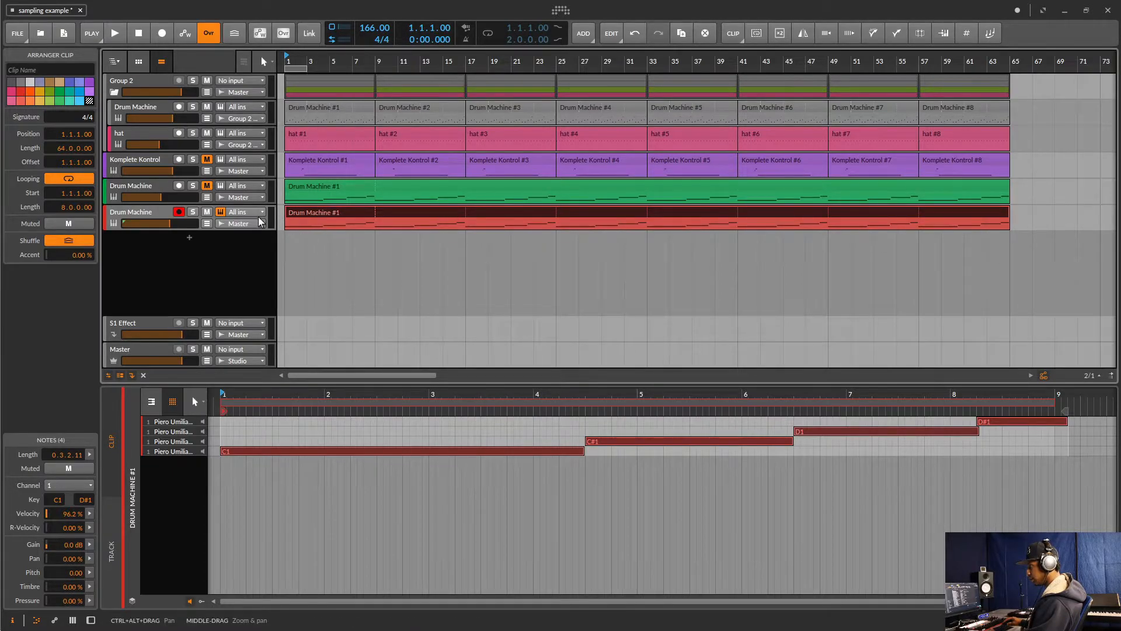
pyautogui.press('space')
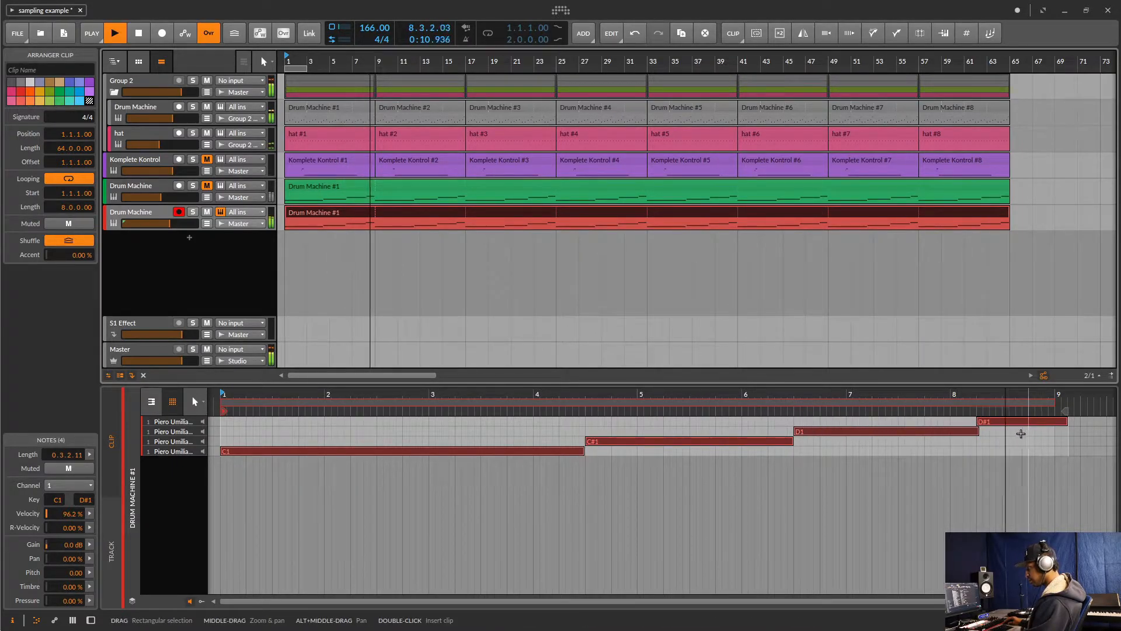
pyautogui.press('space')
# Step: Trim the end of the D1 note to 8.2.1.00 so it meets the start of the D#1 note
pyautogui.moveTo(976, 433); pyautogui.dragTo(972, 433)
pyautogui.hotkey('ctrl', 'z')
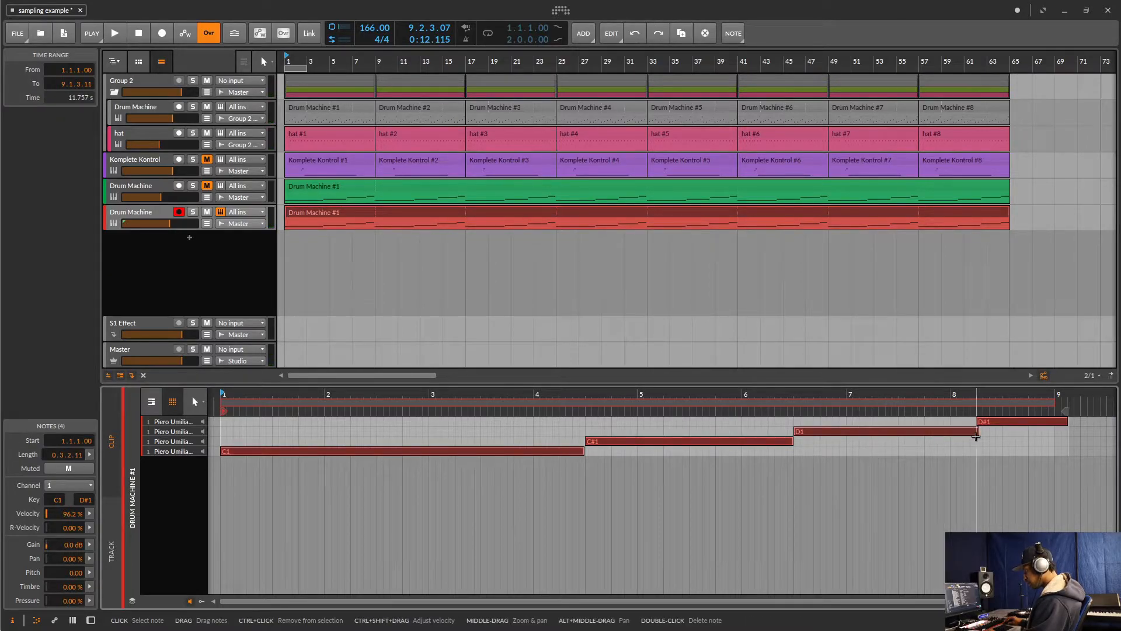
pyautogui.click(989, 434)
pyautogui.scroll(5, 989, 434)
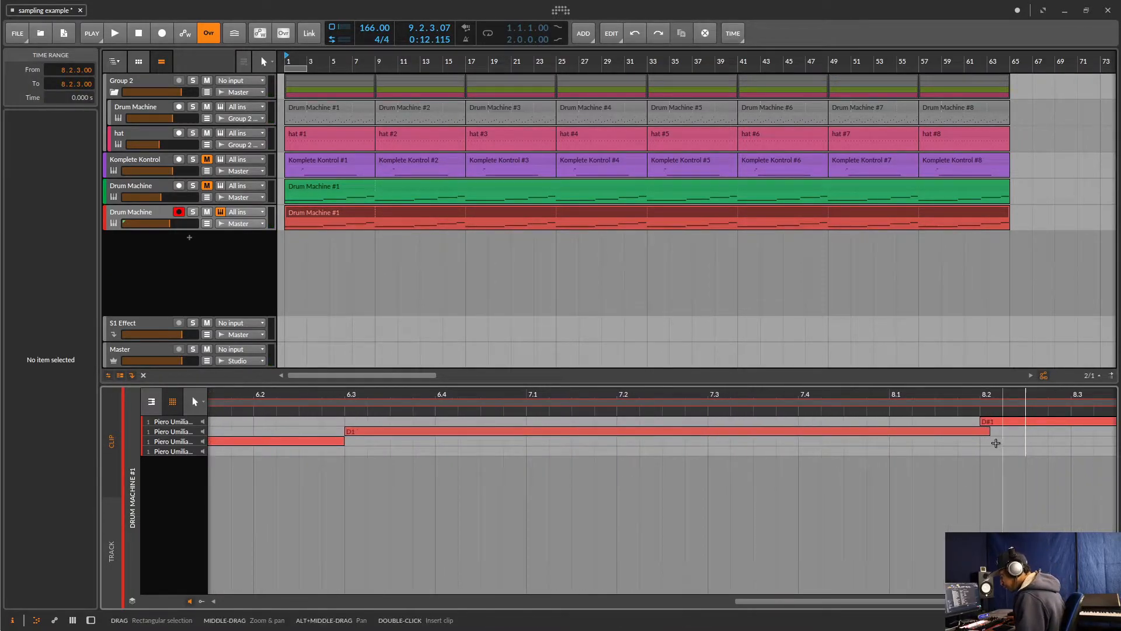
pyautogui.click(976, 433)
pyautogui.moveTo(977, 433); pyautogui.dragTo(980, 433)
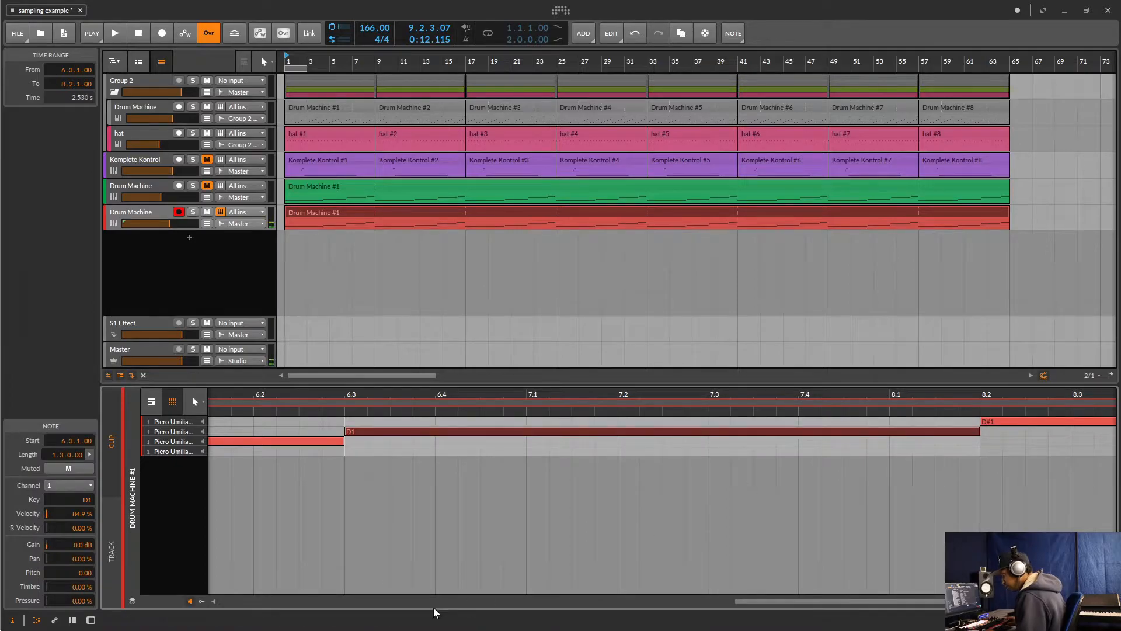
# Step: Show the clip's velocity lane, set all four notes' velocity to 100%, and play the arrangement
pyautogui.click(202, 601)
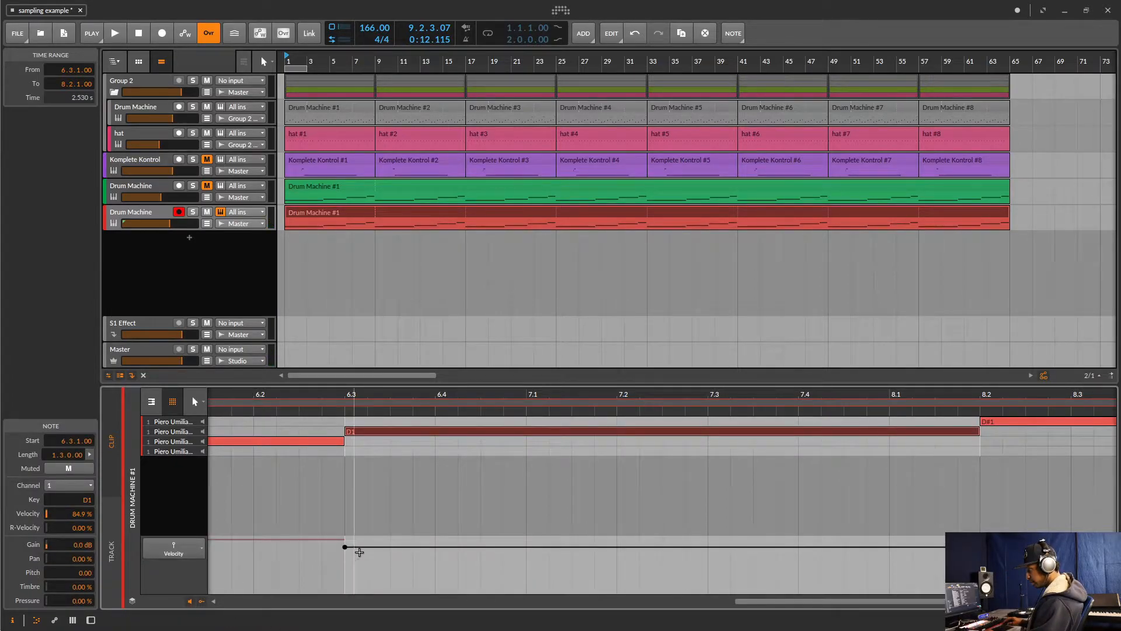
pyautogui.scroll(-5, 365, 549)
pyautogui.scroll(-4, 374, 546)
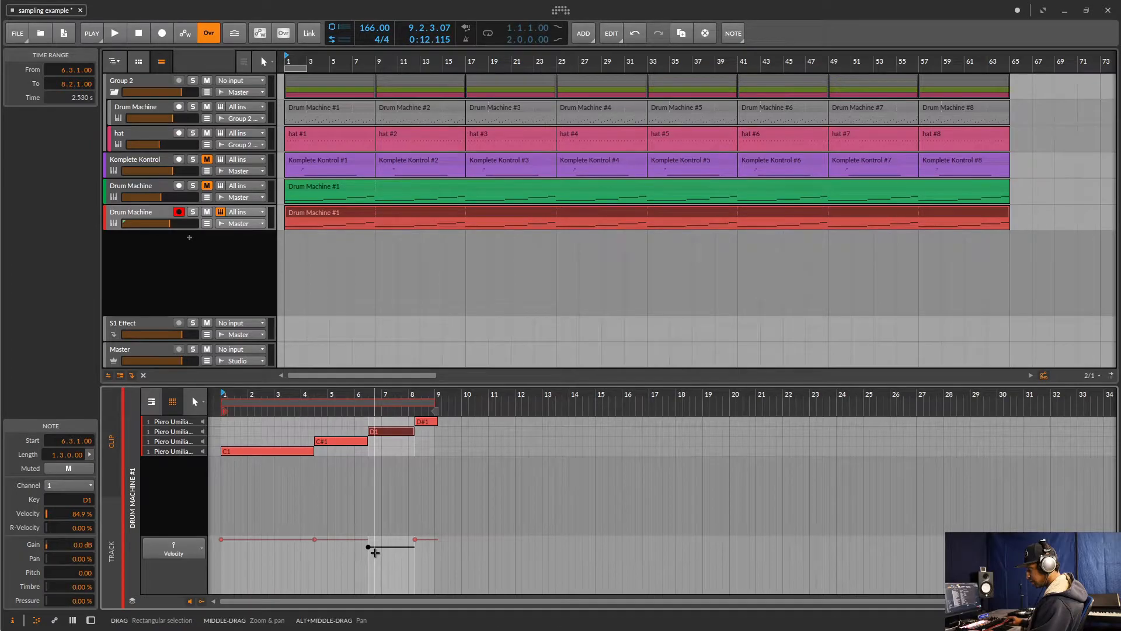
pyautogui.hotkey('ctrl', 'a')
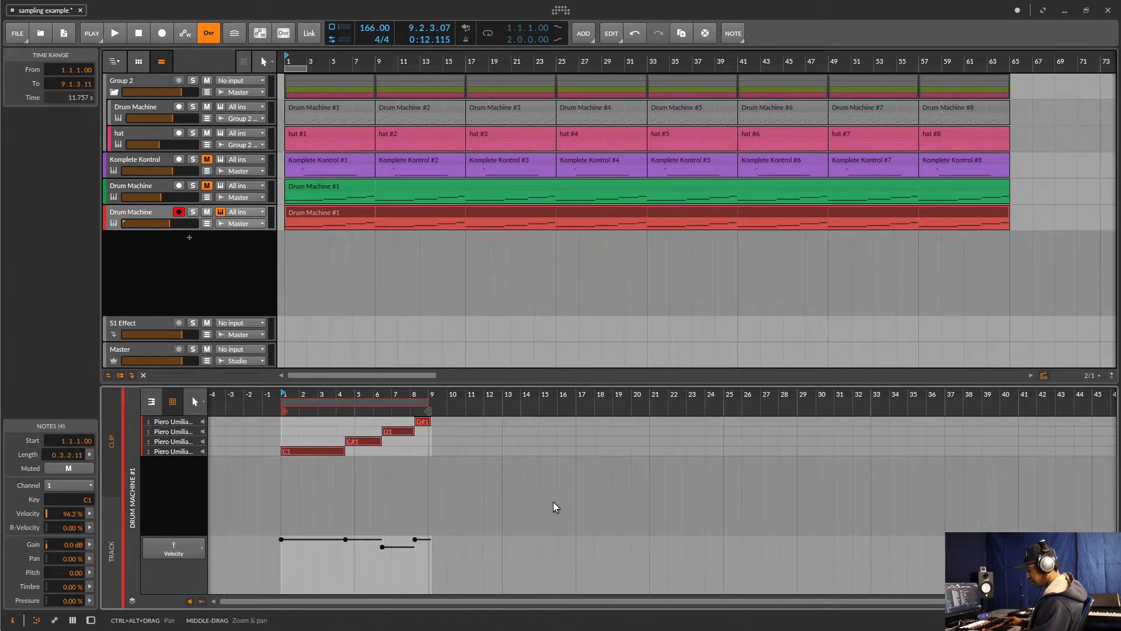
pyautogui.click(89, 513)
pyautogui.moveTo(260, 527); pyautogui.dragTo(261, 536)
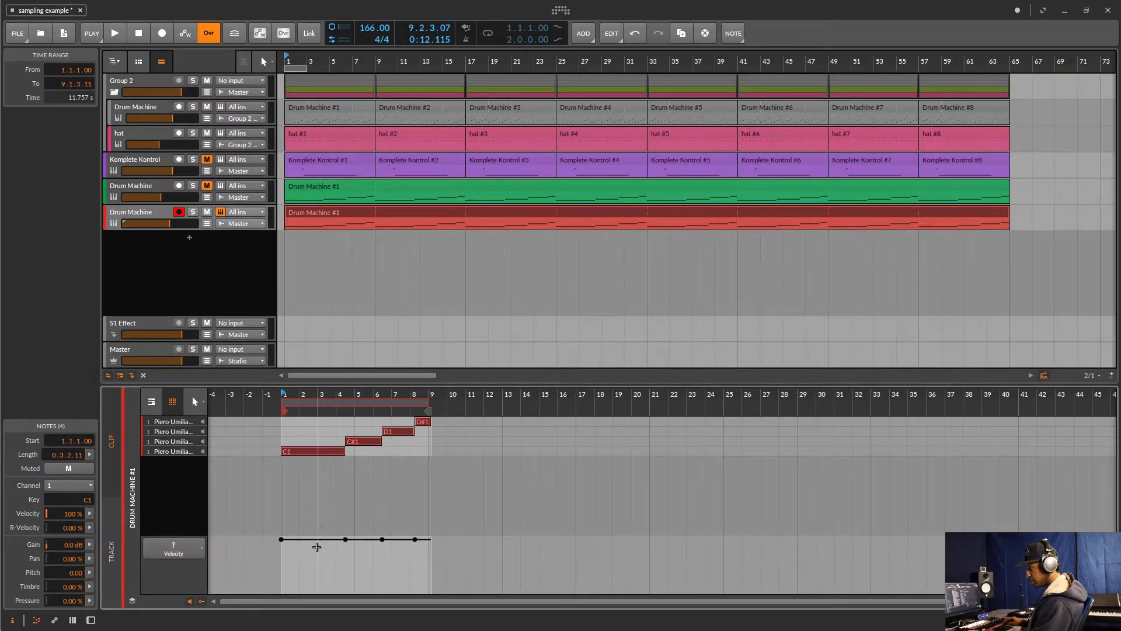
pyautogui.press('space')
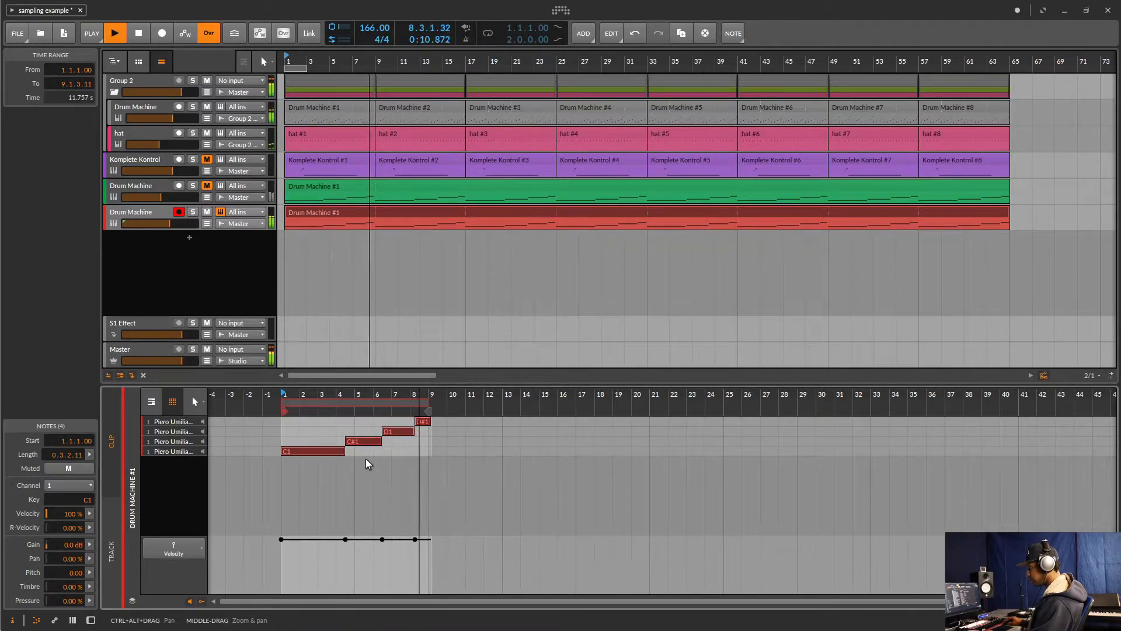
pyautogui.press('space')
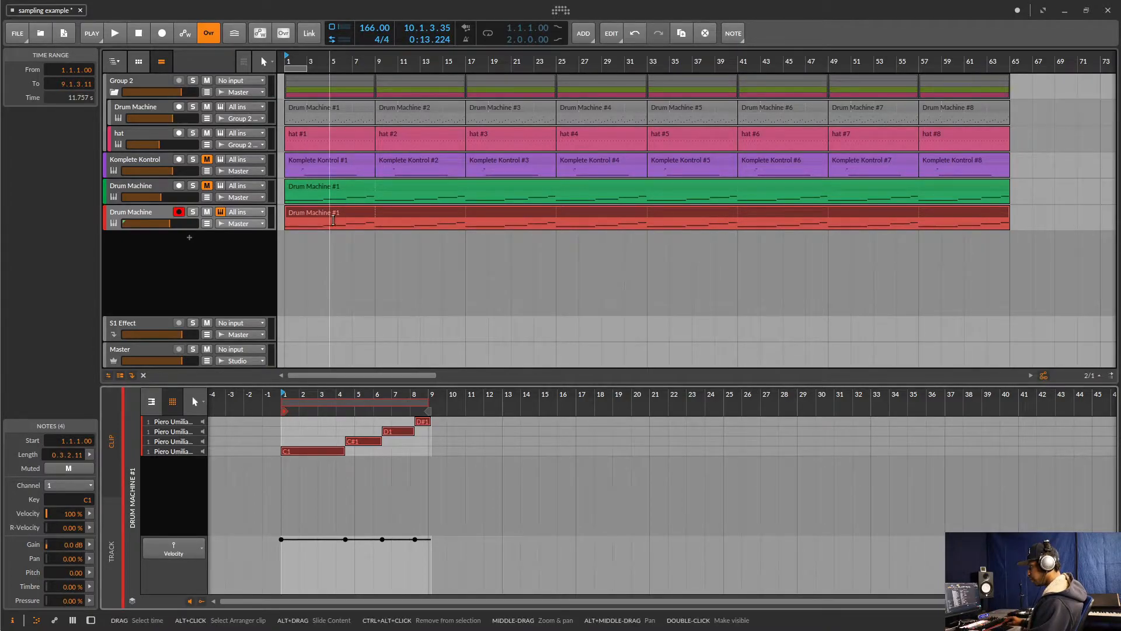
pyautogui.moveTo(335, 215); pyautogui.dragTo(303, 170)
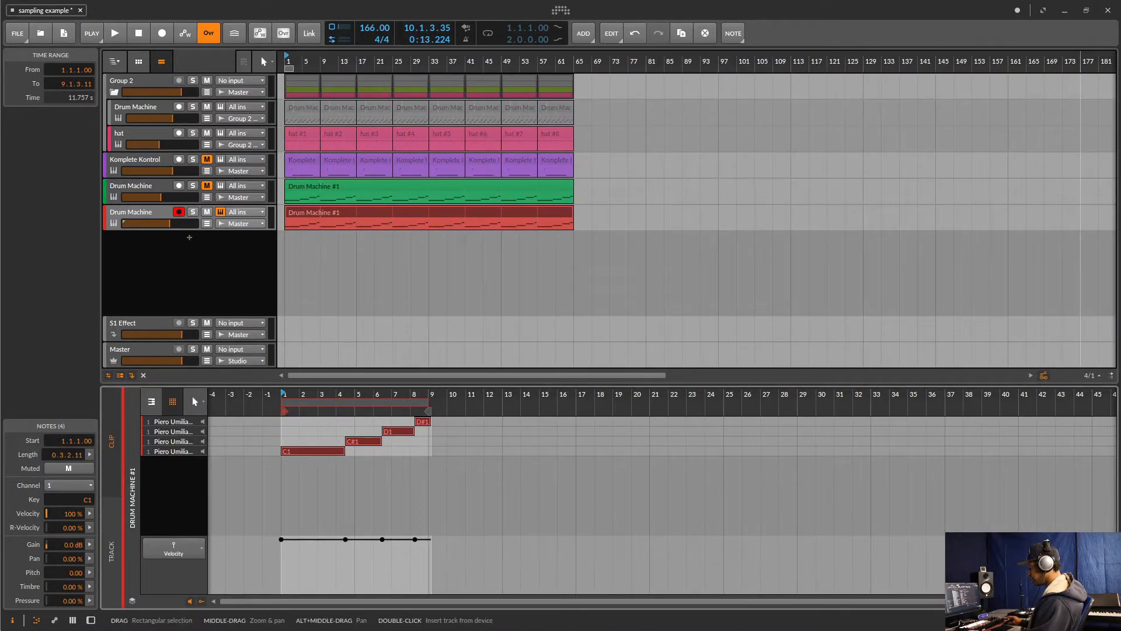
pyautogui.moveTo(1120, 332); pyautogui.dragTo(301, 263)
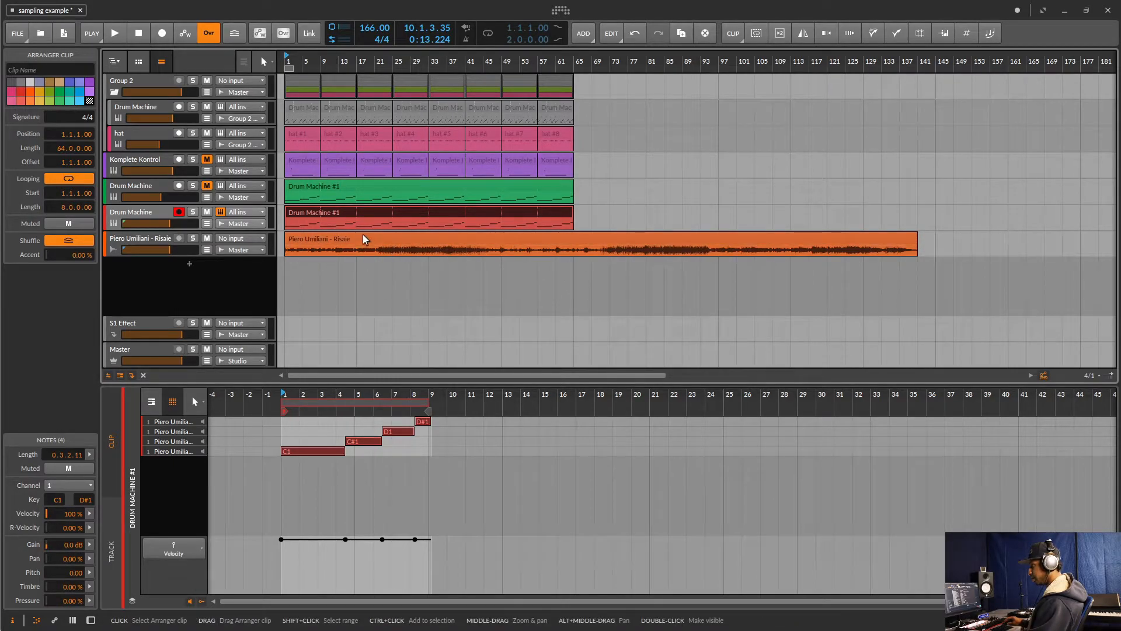
pyautogui.click(133, 239)
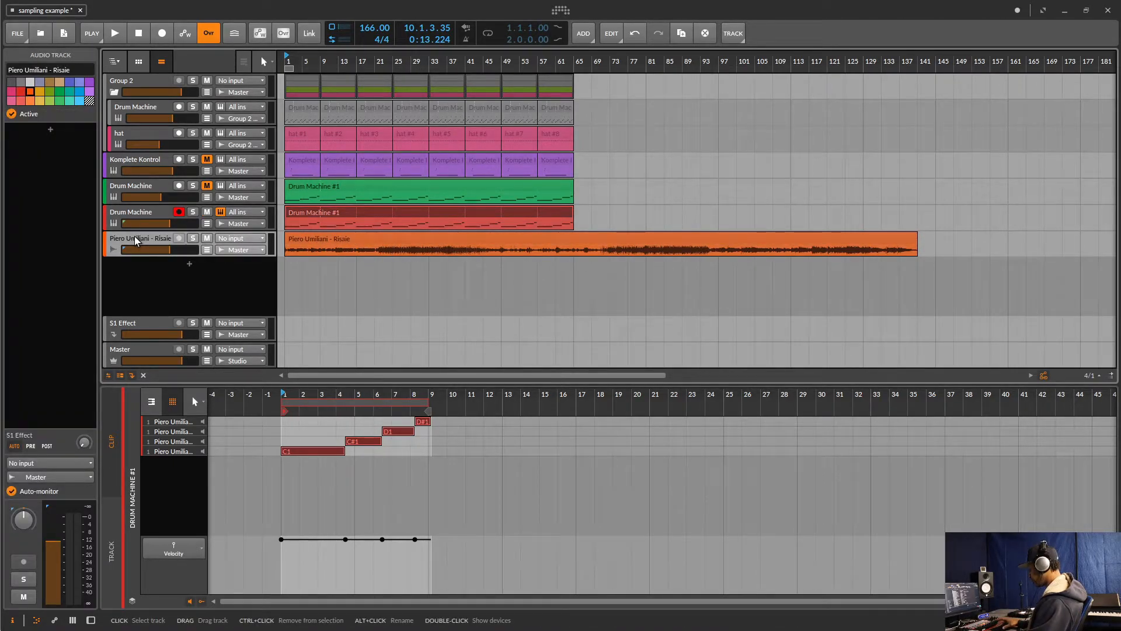
pyautogui.press('Delete')
# Step: Add a new instrument track below the Drum Machine tracks and insert the Serato Sample plug-in on it
pyautogui.doubleClick(173, 224)
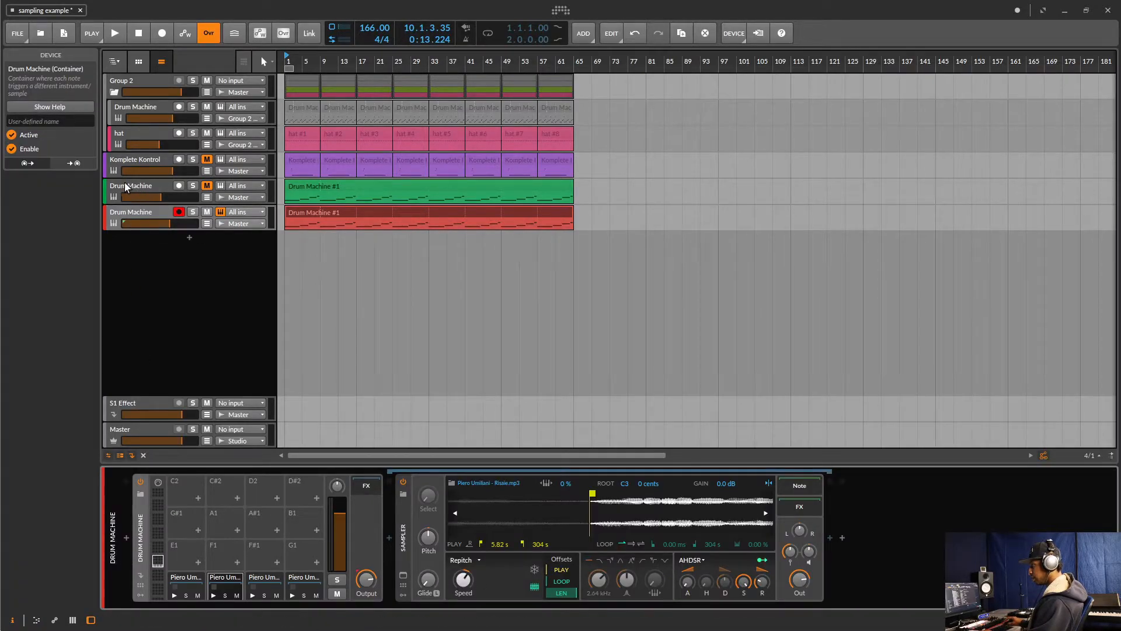
pyautogui.click(164, 320)
pyautogui.rightClick(161, 290)
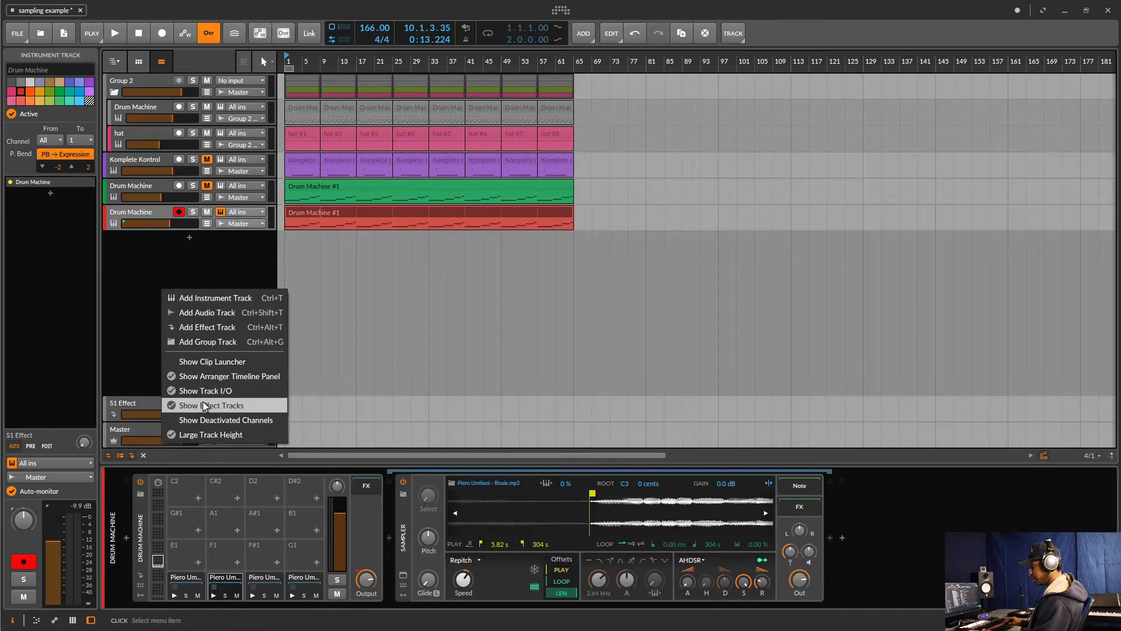
pyautogui.click(105, 240)
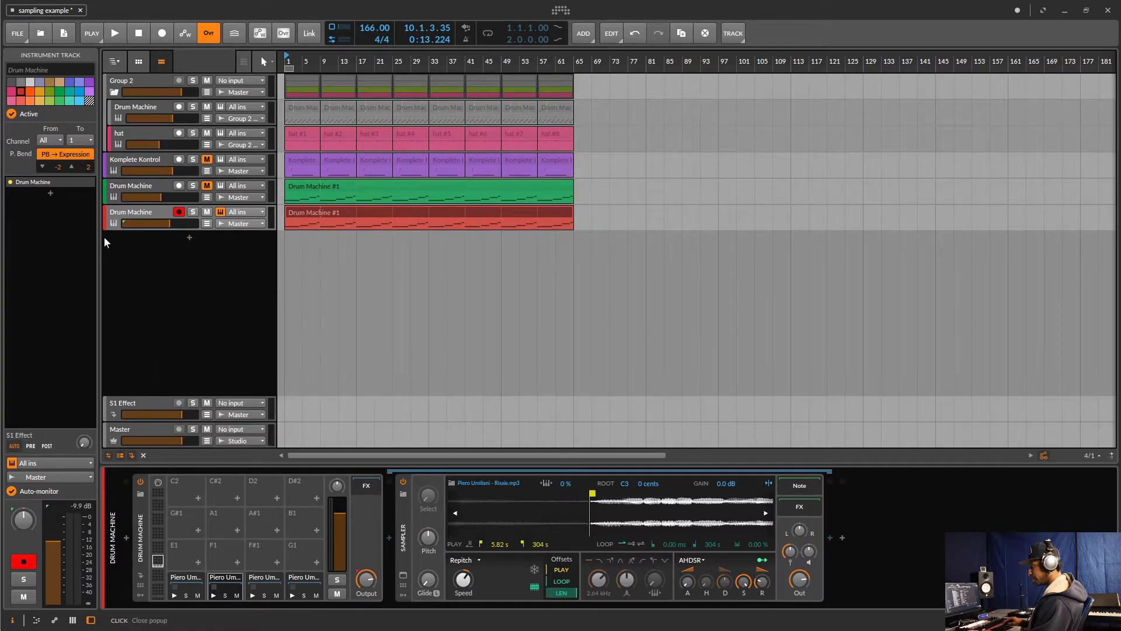
pyautogui.doubleClick(129, 255)
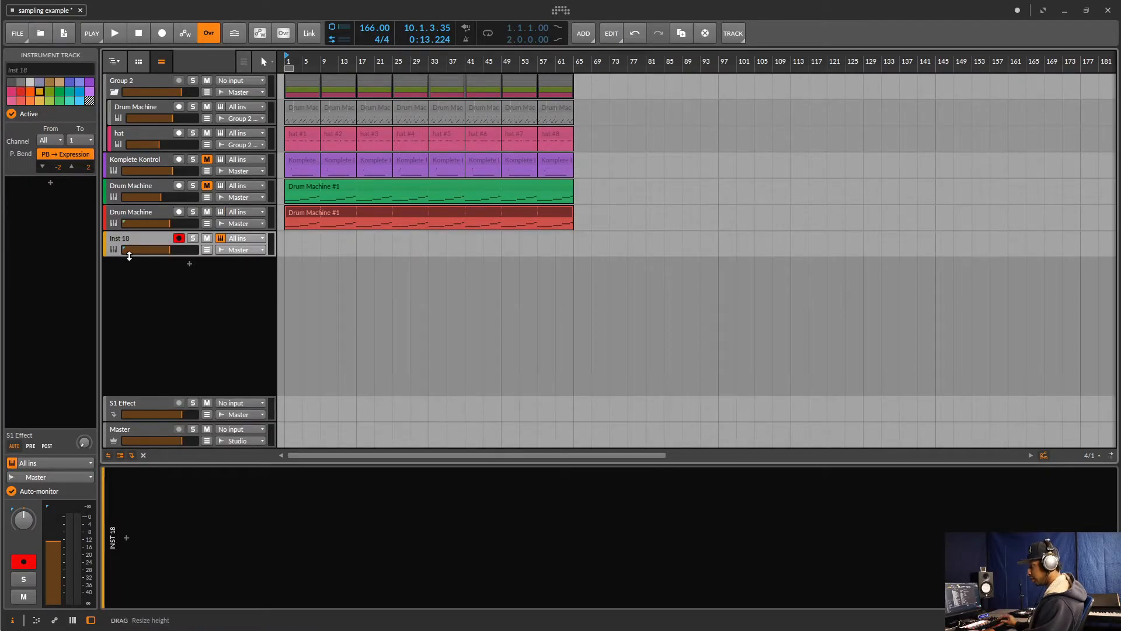
pyautogui.click(126, 537)
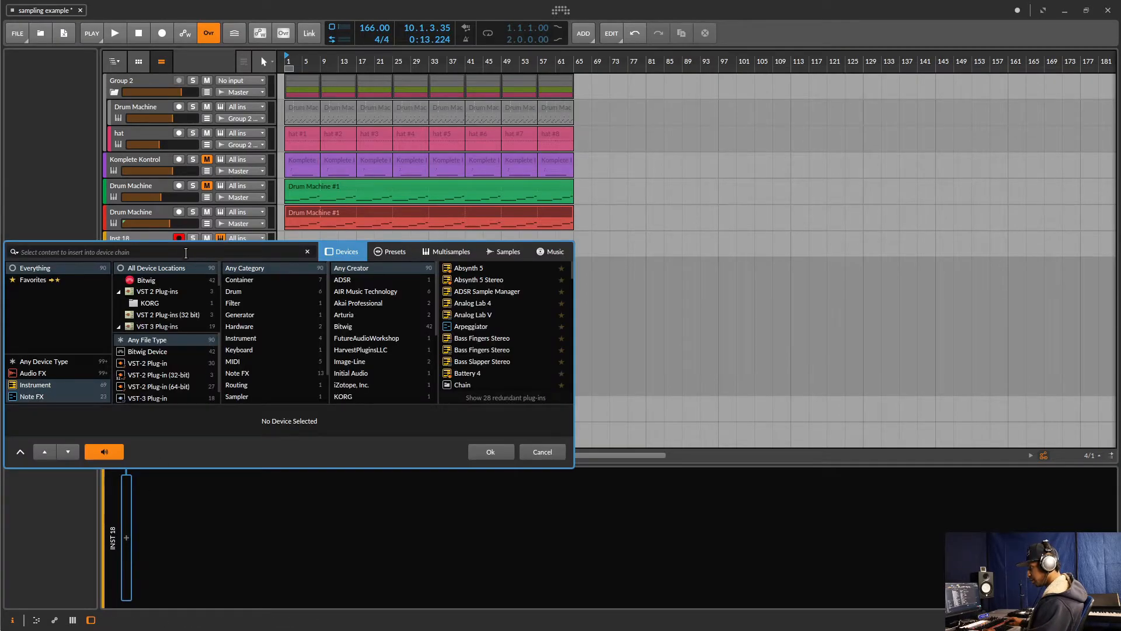
pyautogui.write('serato')
pyautogui.doubleClick(460, 269)
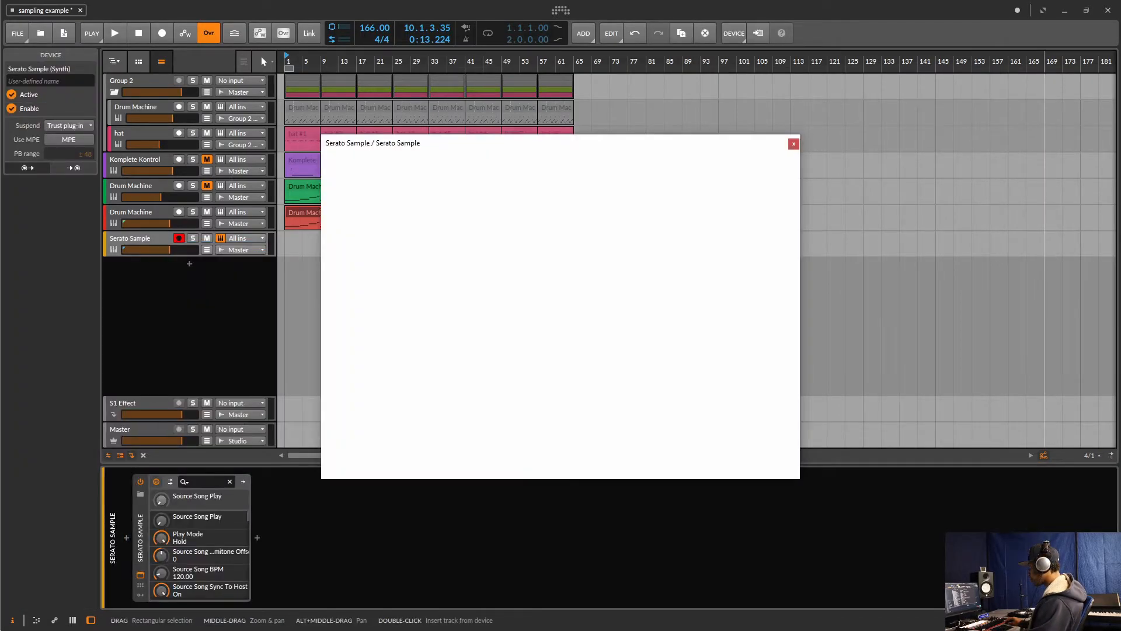
# Step: Load the Risaie sample into Serato Sample, turn off tempo sync, and set and audition chops on pads 13 to 16
pyautogui.moveTo(999, 304); pyautogui.dragTo(548, 289)
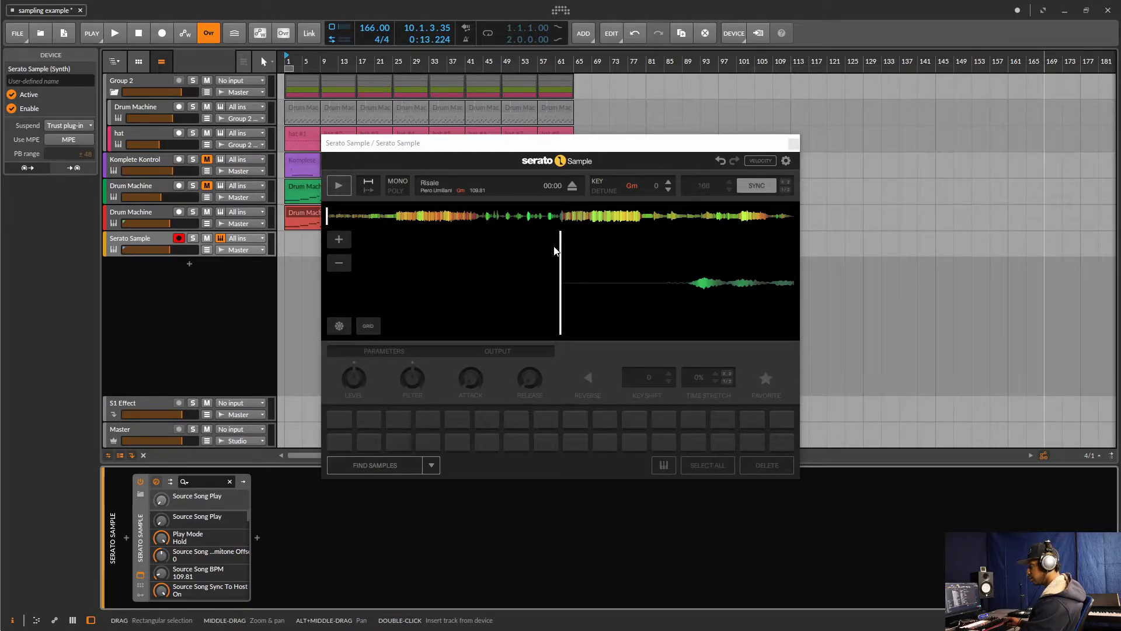
pyautogui.click(339, 187)
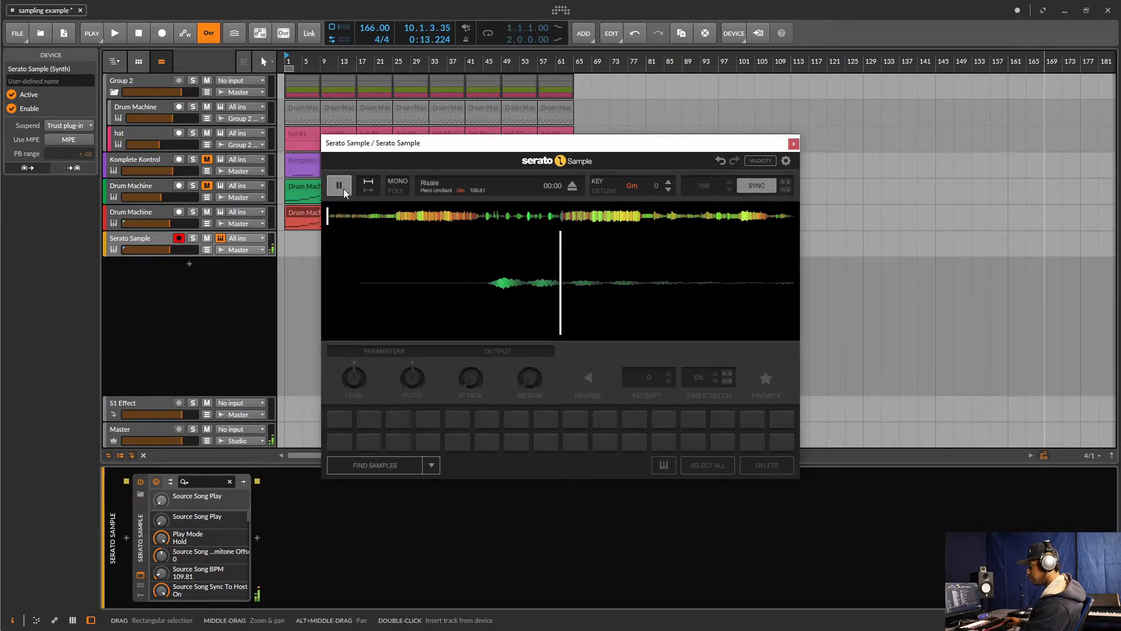
pyautogui.moveTo(558, 235); pyautogui.dragTo(585, 233)
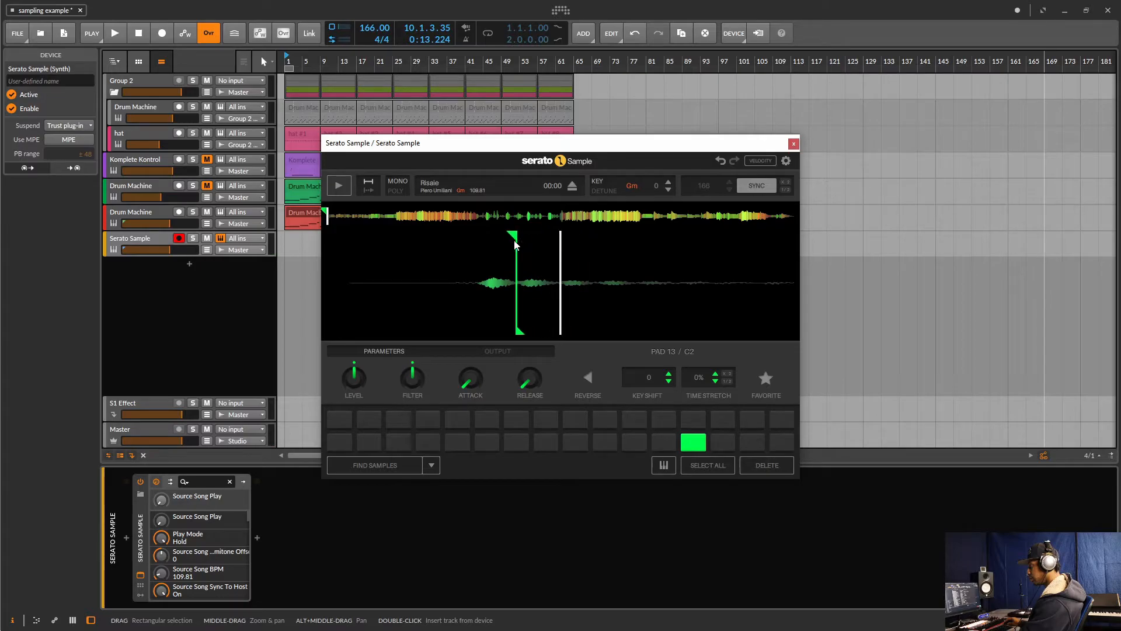
pyautogui.click(770, 187)
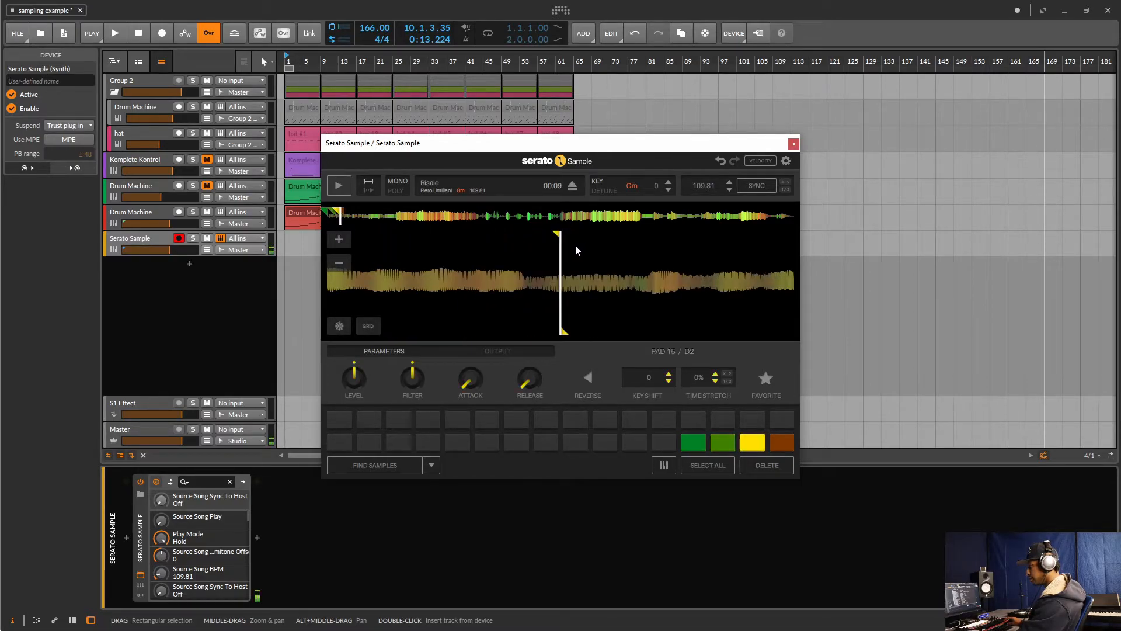
pyautogui.moveTo(560, 235); pyautogui.dragTo(546, 236)
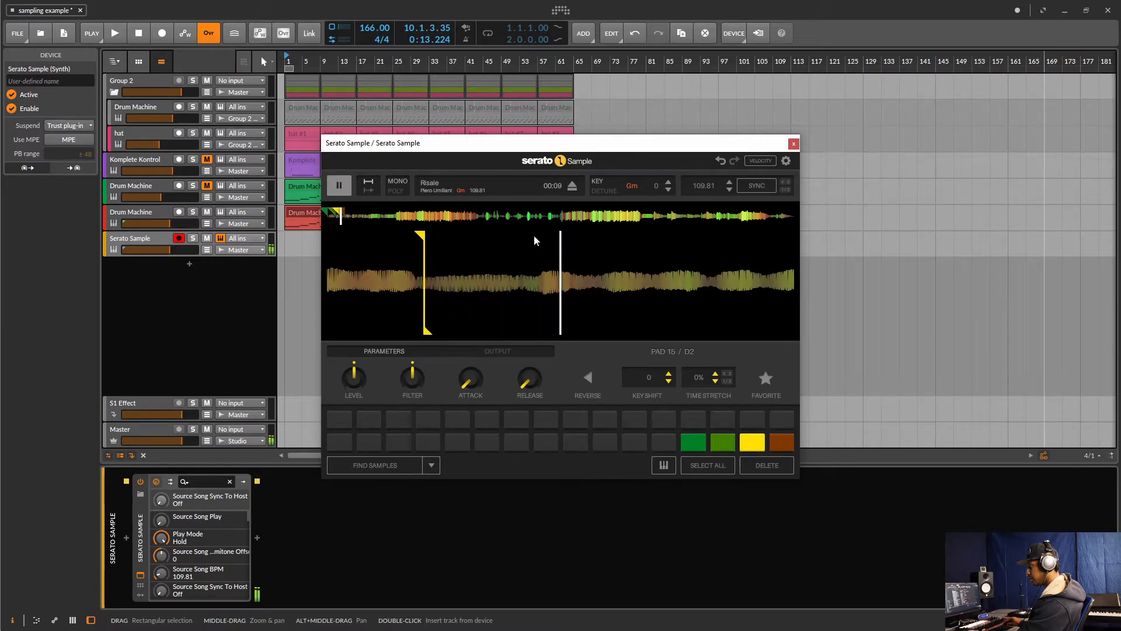
pyautogui.moveTo(557, 234); pyautogui.dragTo(531, 237)
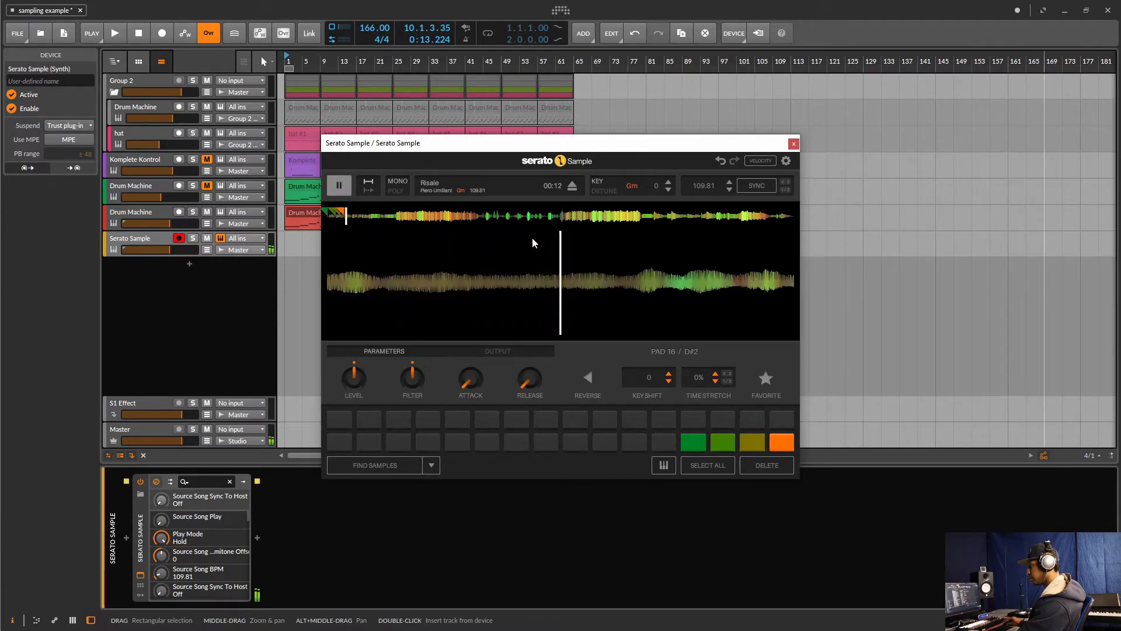
# Step: Close the Serato Sample window and return to the devices of the red Drum Machine track
pyautogui.click(795, 145)
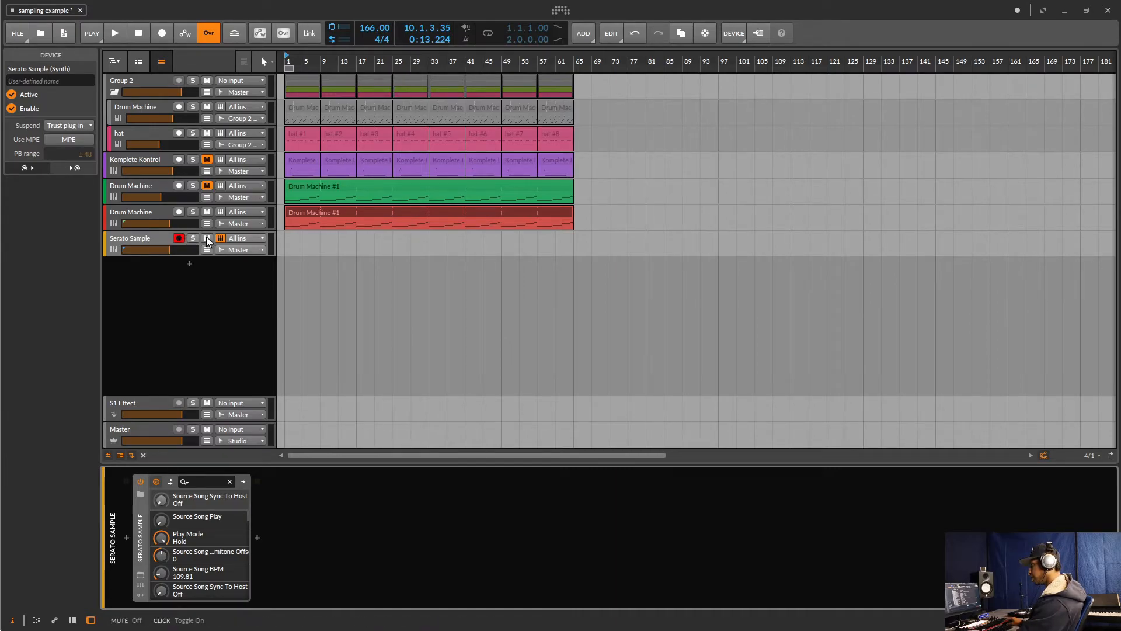
pyautogui.click(153, 215)
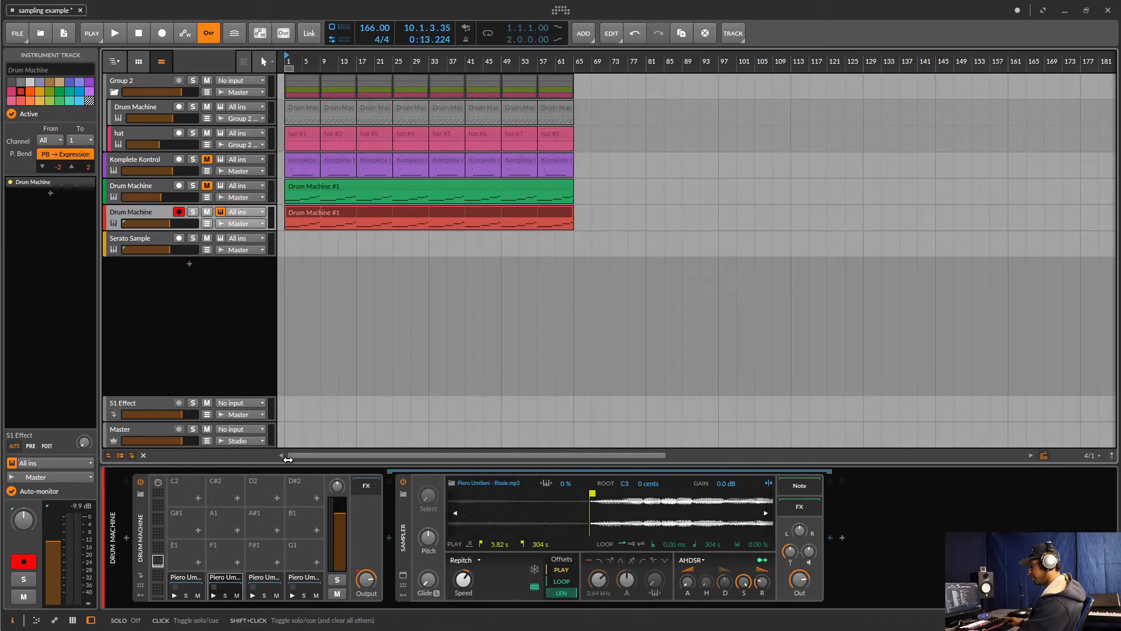
# Step: Review the Serato Sample window with its chopped pads, close it and return to the red Drum Machine track's devices
pyautogui.click(141, 232)
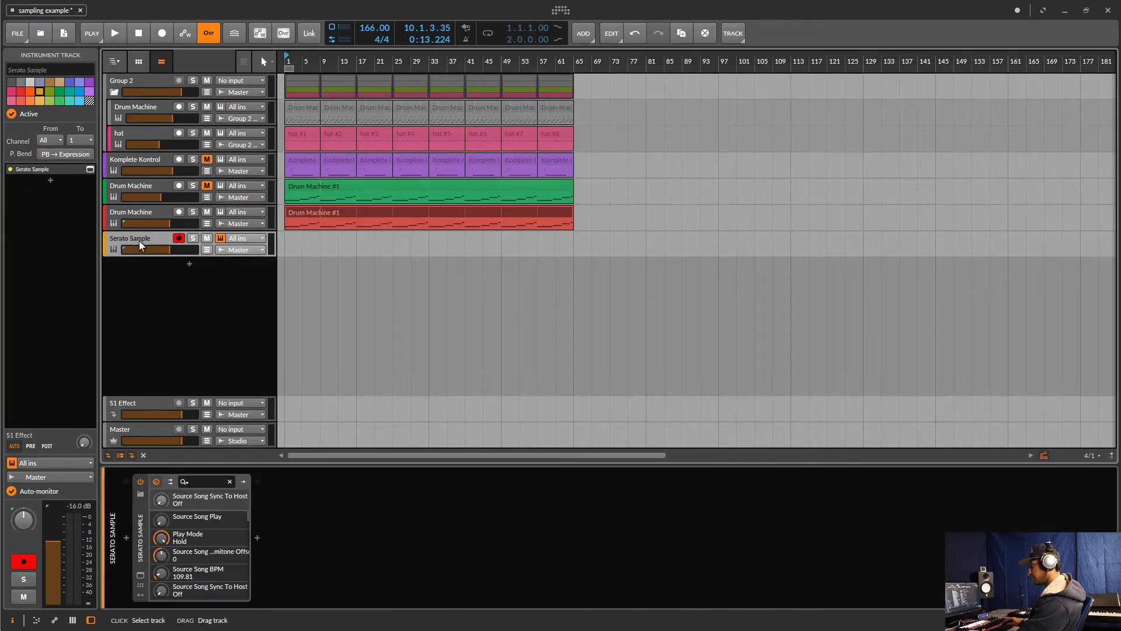
pyautogui.click(140, 576)
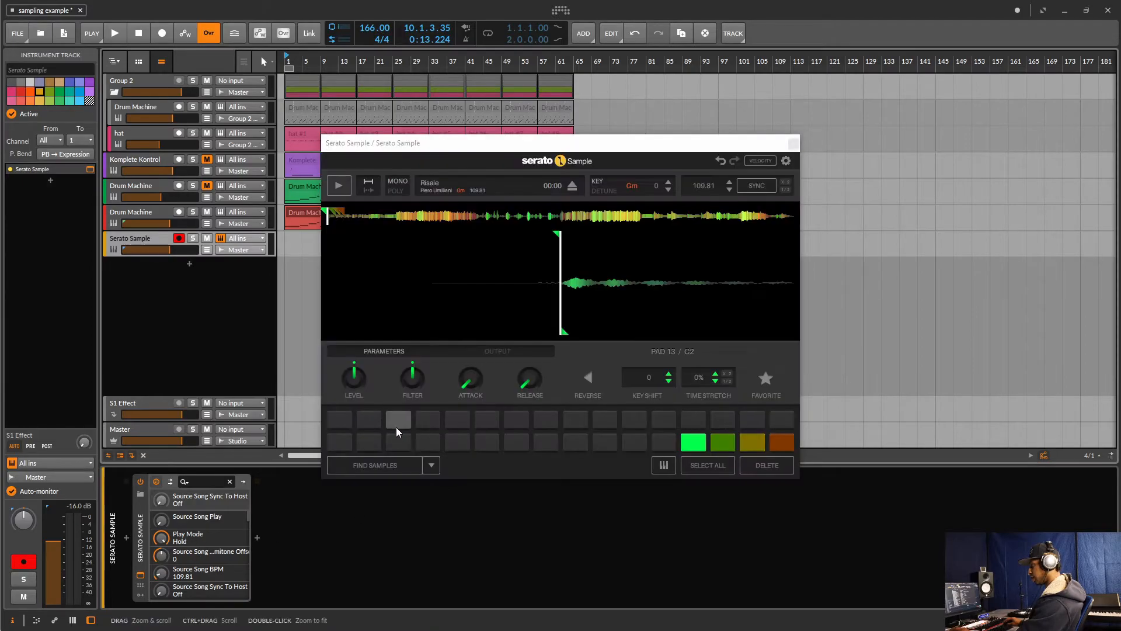
pyautogui.click(786, 146)
pyautogui.click(139, 217)
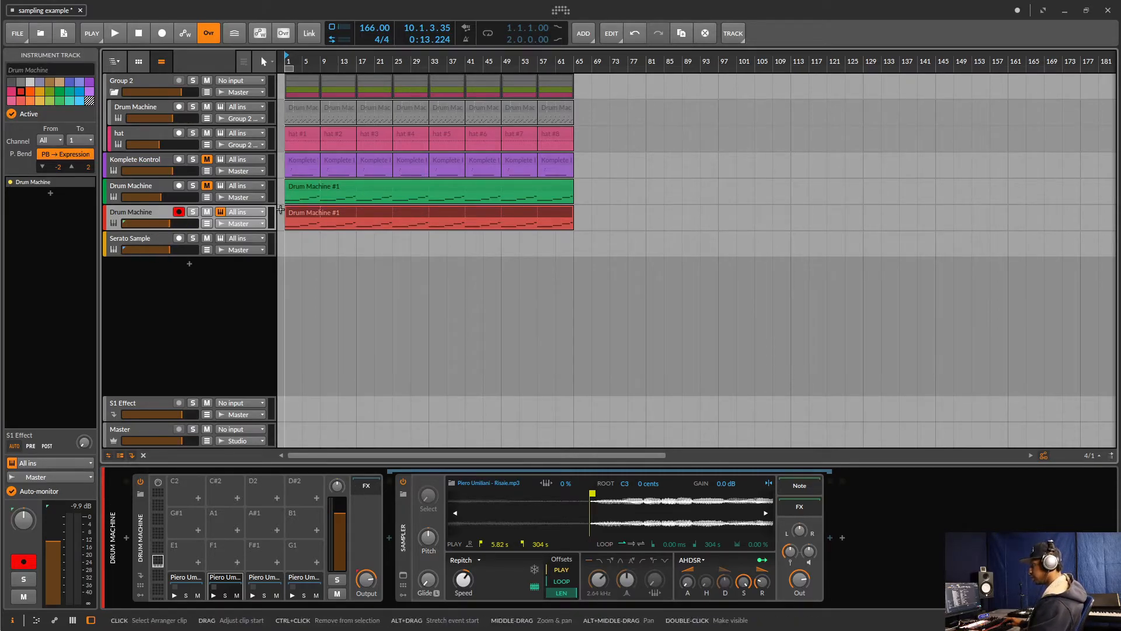
# Step: Play the arrangement, unmute the Komplete Kontrol track, and play it again together with the red Drum Machine track
pyautogui.press('space')
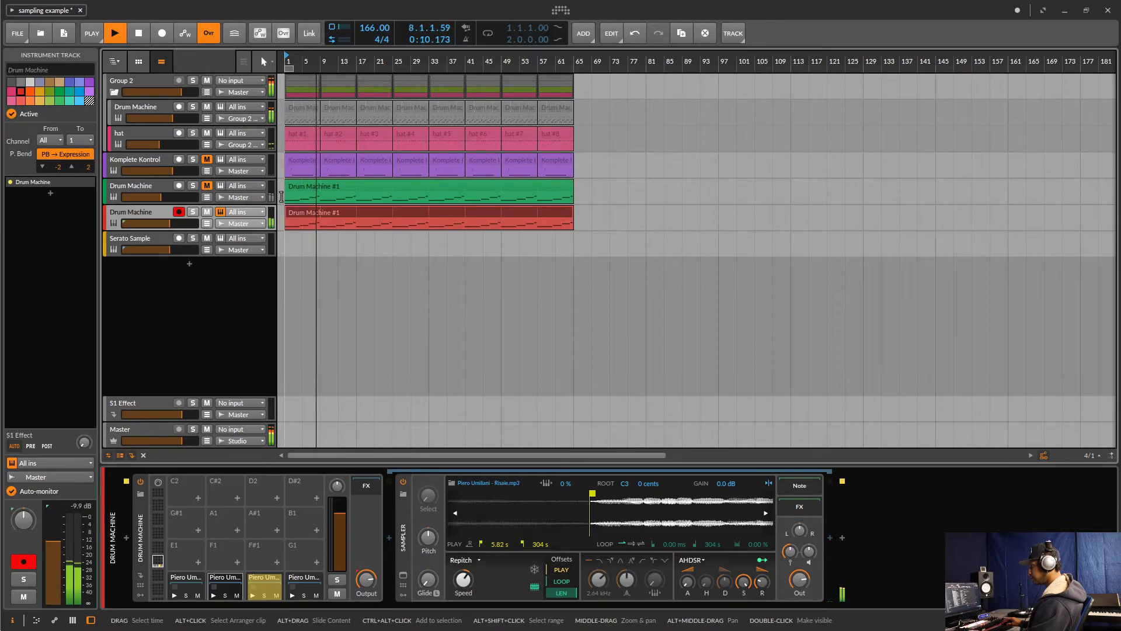
pyautogui.press('space')
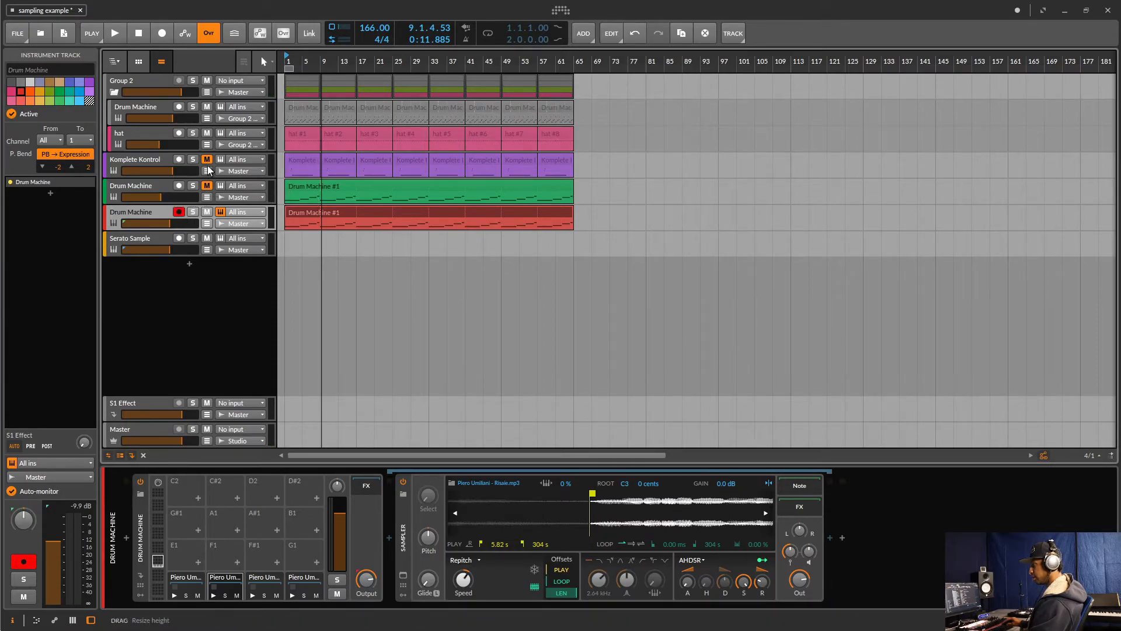
pyautogui.press('space')
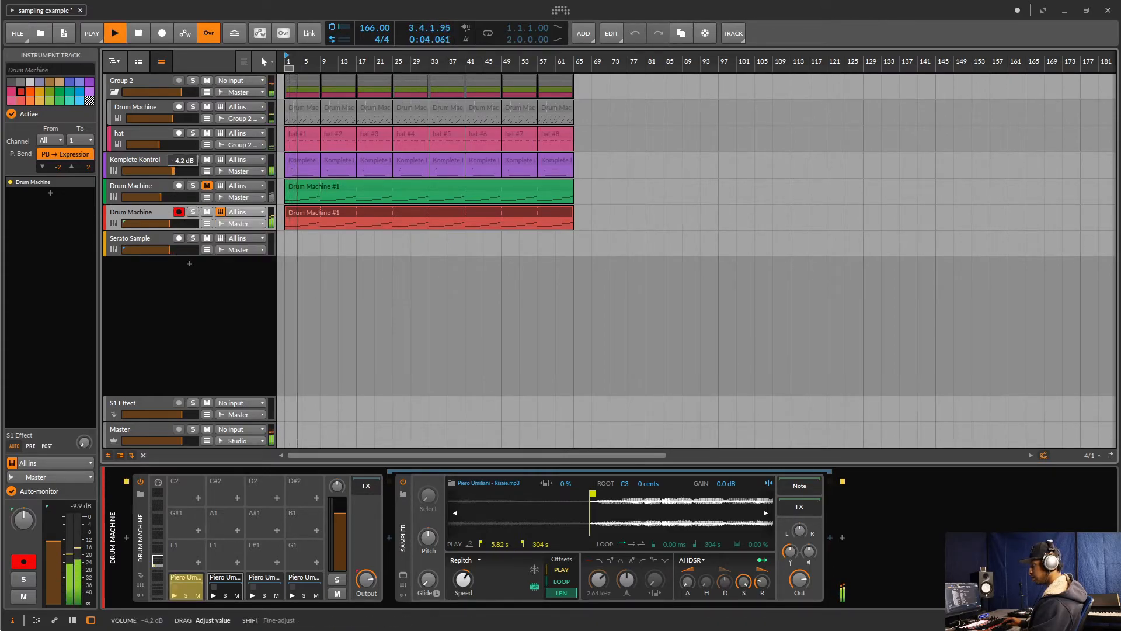
pyautogui.doubleClick(154, 212)
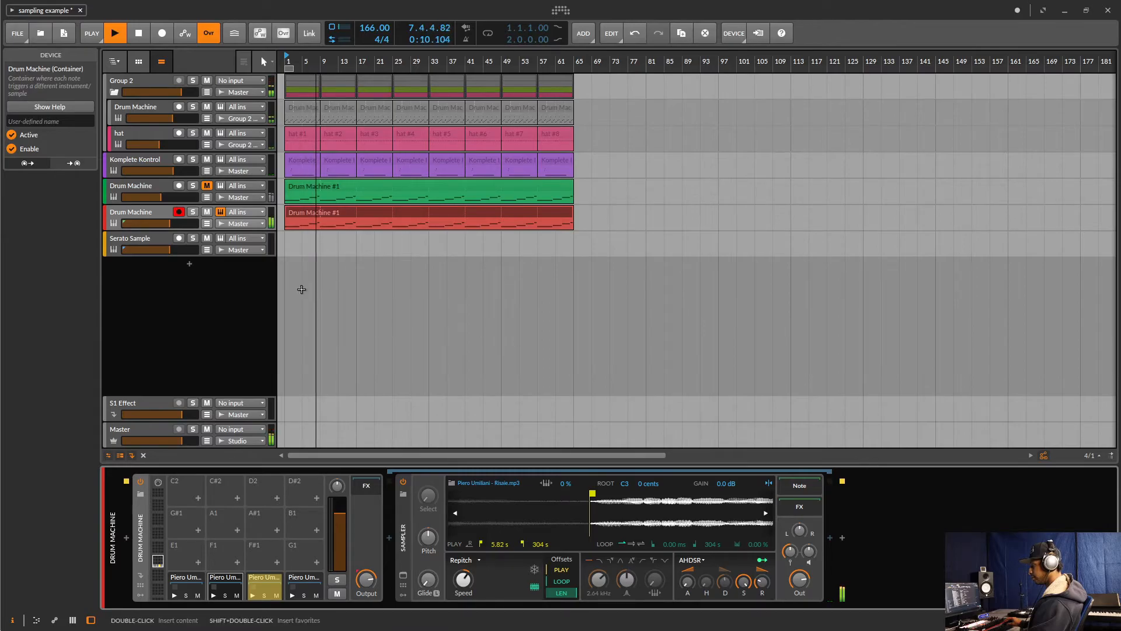
pyautogui.press('space')
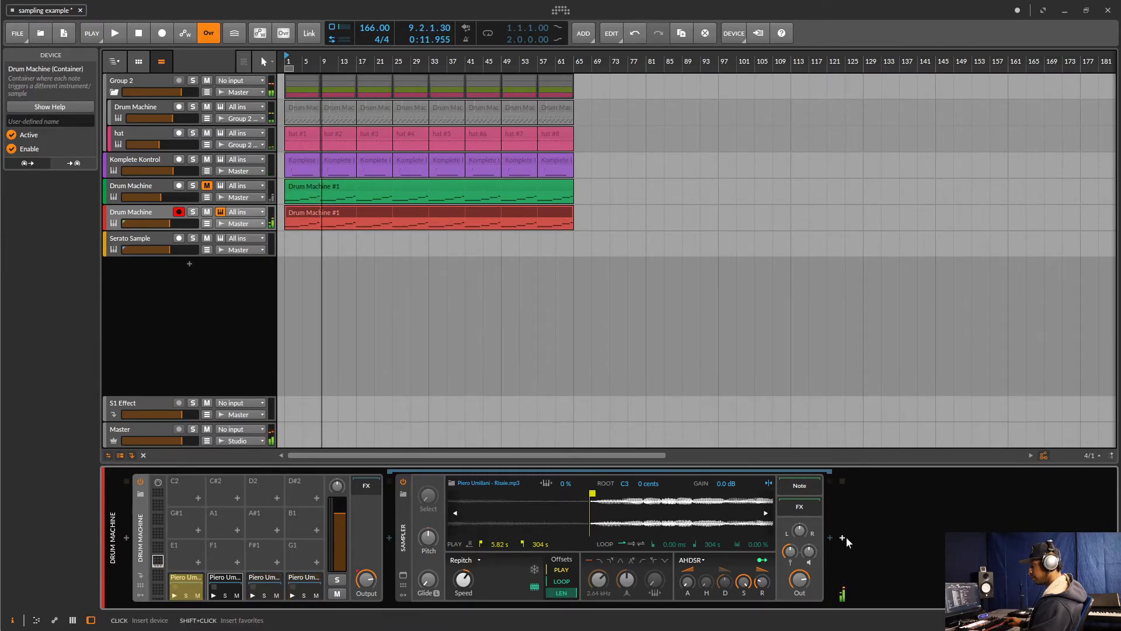
# Step: Insert an EQ+ device after the Drum Machine on the red track
pyautogui.click(843, 537)
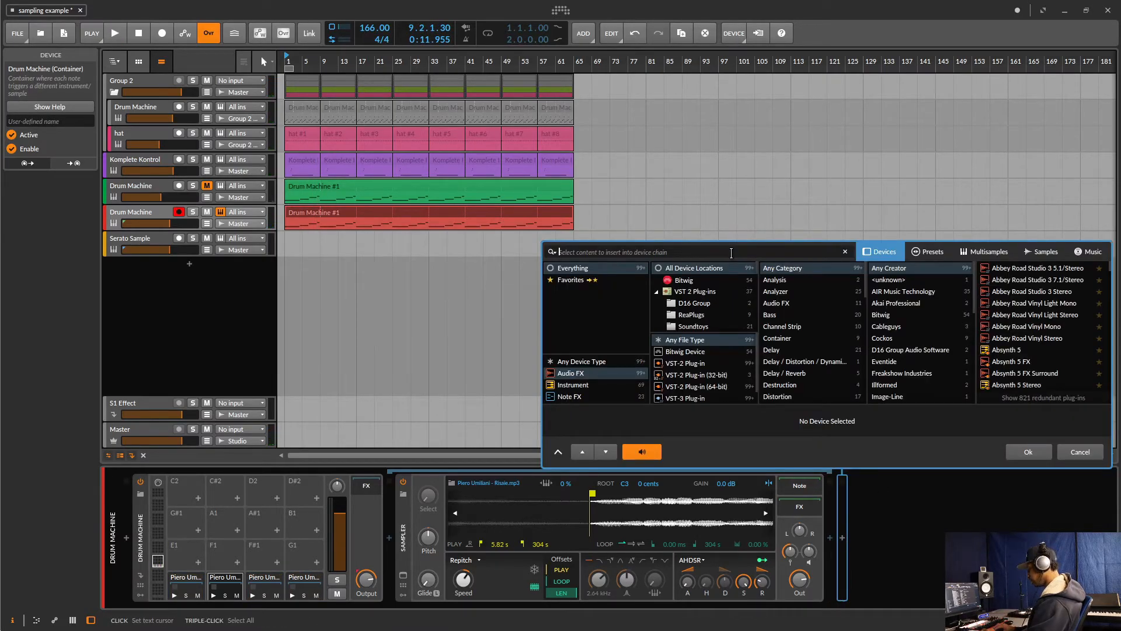
pyautogui.write('ea')
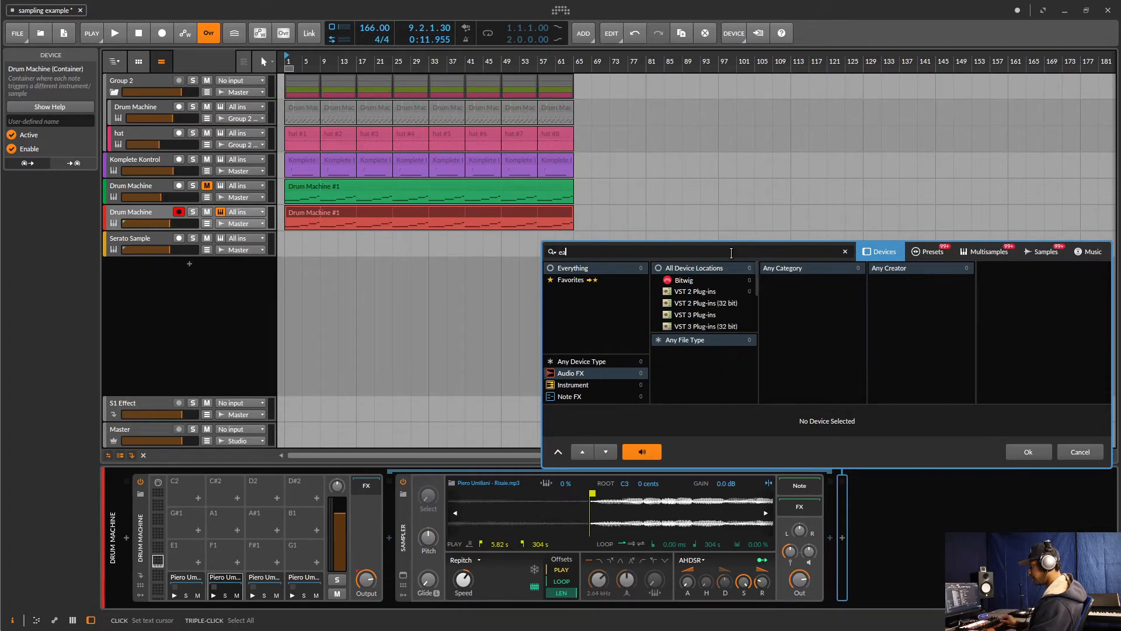
pyautogui.press('BackSpace')
pyautogui.write('q')
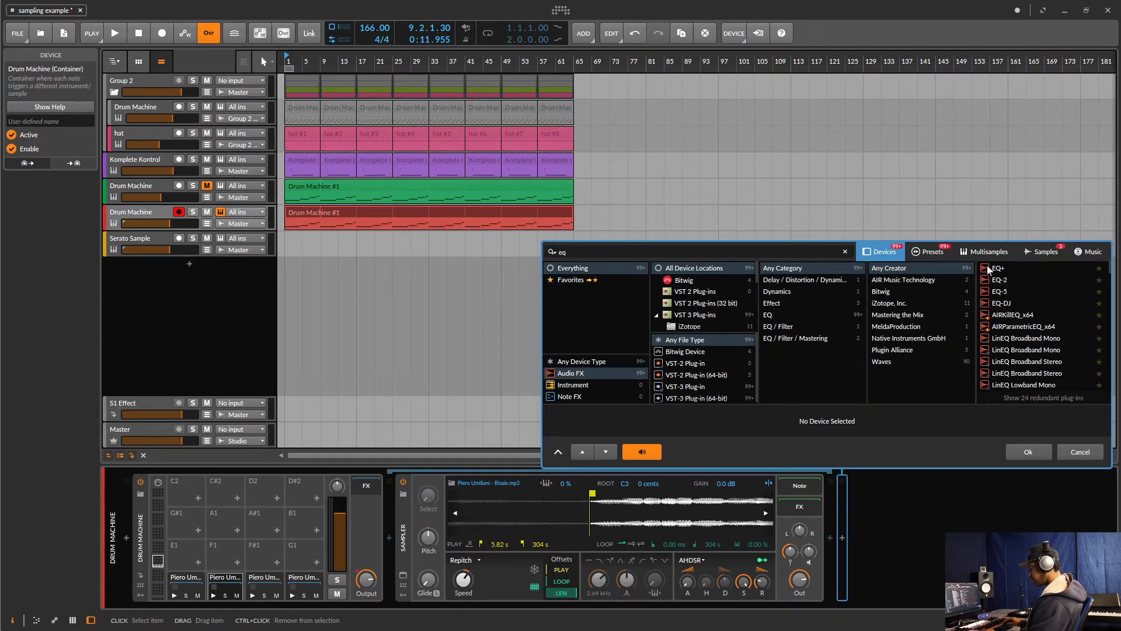
pyautogui.doubleClick(1012, 266)
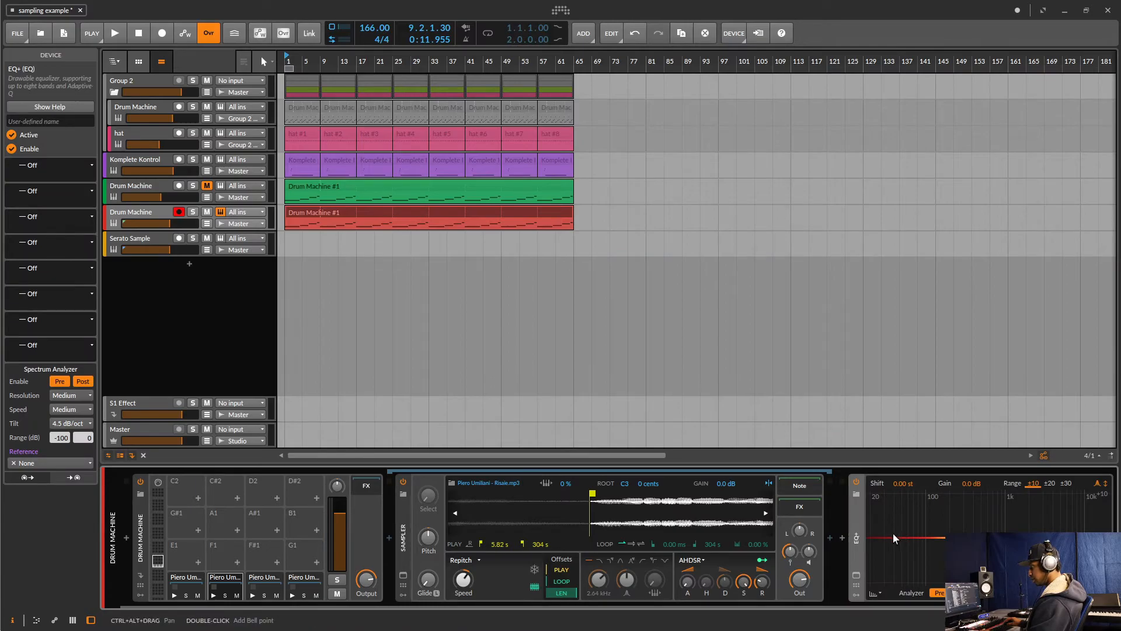
# Step: Add a Low-cut 8 band in EQ+ and place its cutoff at about 207 Hz
pyautogui.doubleClick(873, 533)
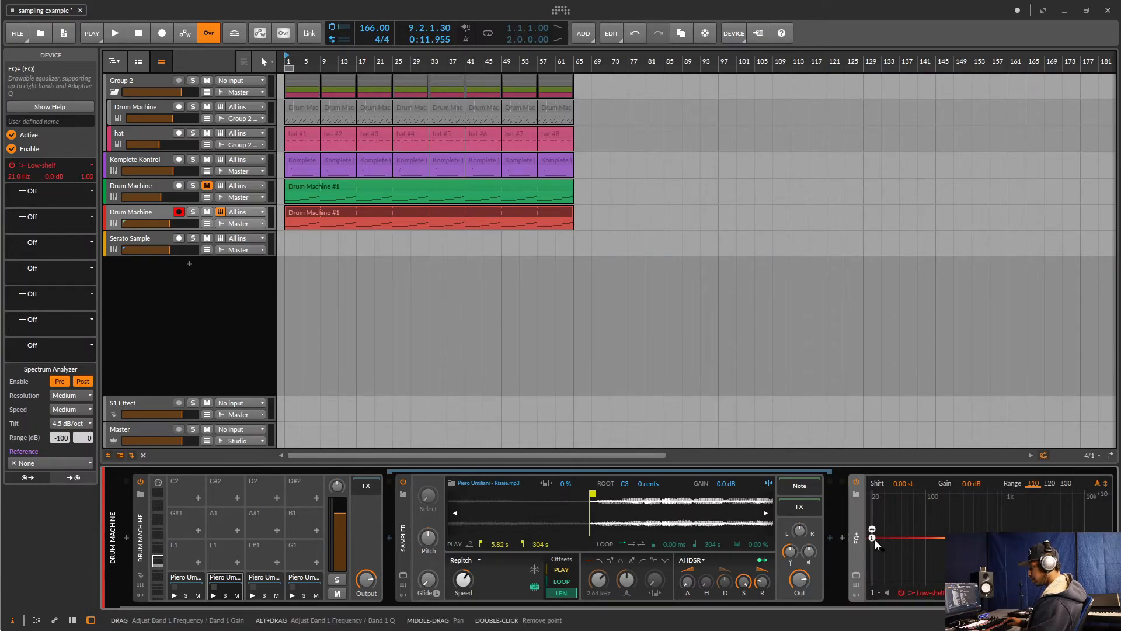
pyautogui.click(917, 591)
pyautogui.click(973, 472)
pyautogui.moveTo(873, 537); pyautogui.dragTo(892, 541)
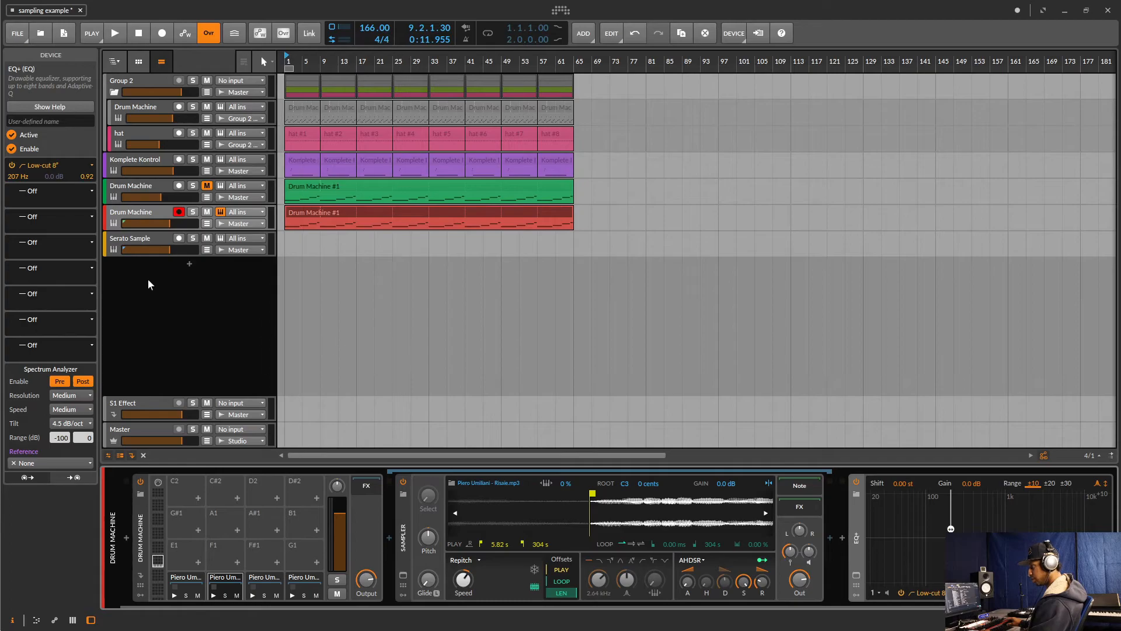
# Step: Play the arrangement while fine-tuning the EQ+ low-cut frequency to 204 Hz
pyautogui.press('space')
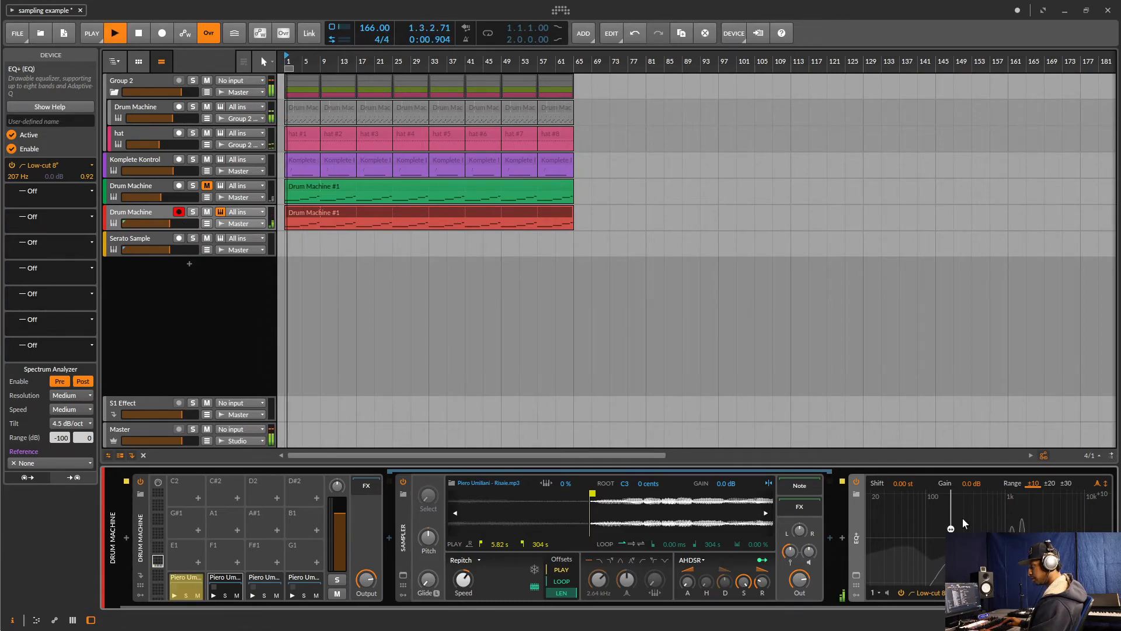
pyautogui.moveTo(951, 528); pyautogui.dragTo(950, 528)
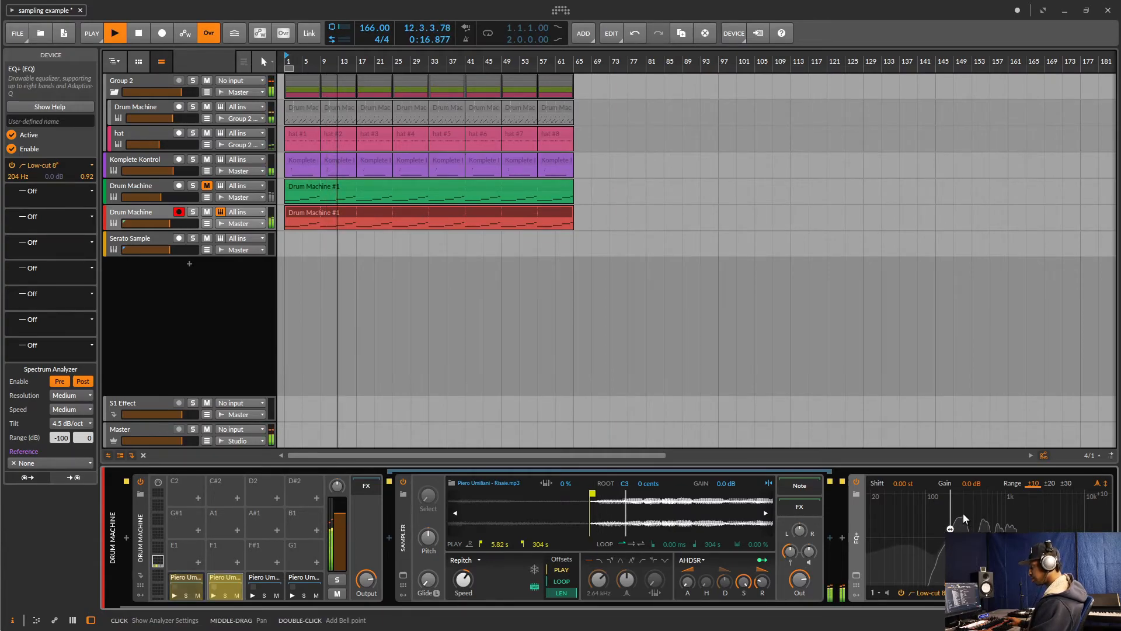
pyautogui.press('space')
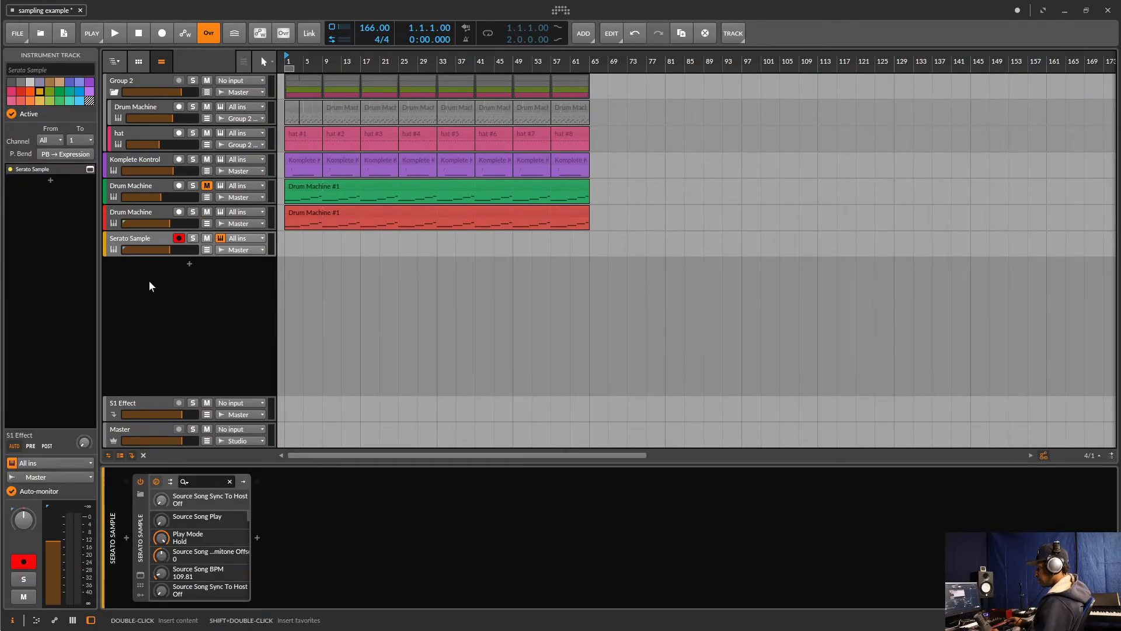
# Step: Add an audio track below Serato Sample, arm it for recording and solo it
pyautogui.rightClick(131, 278)
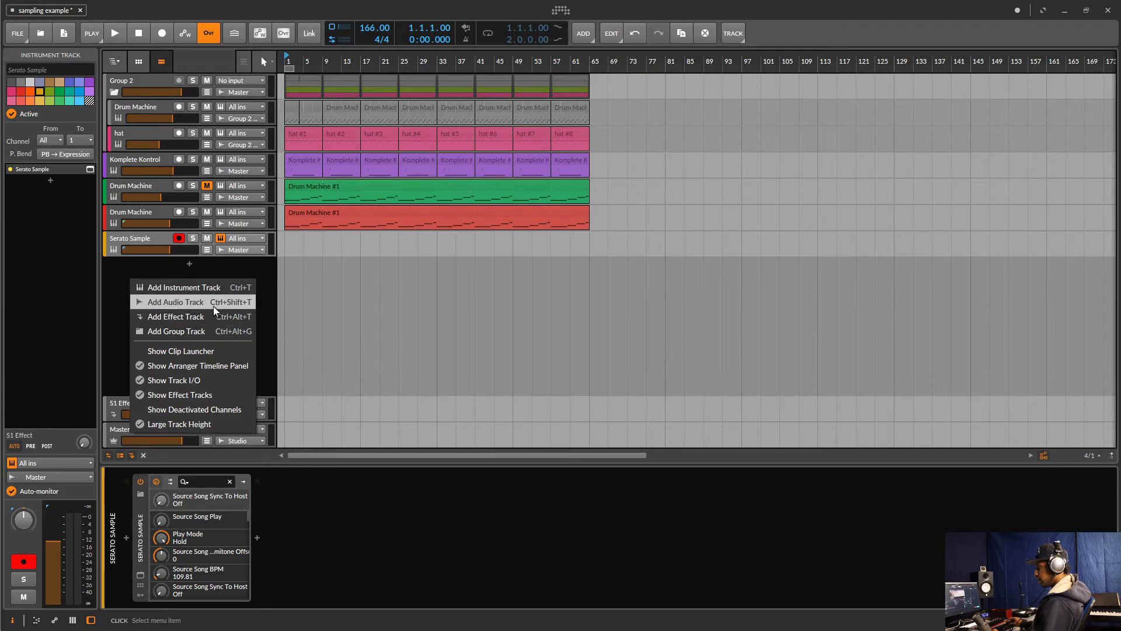
pyautogui.click(175, 302)
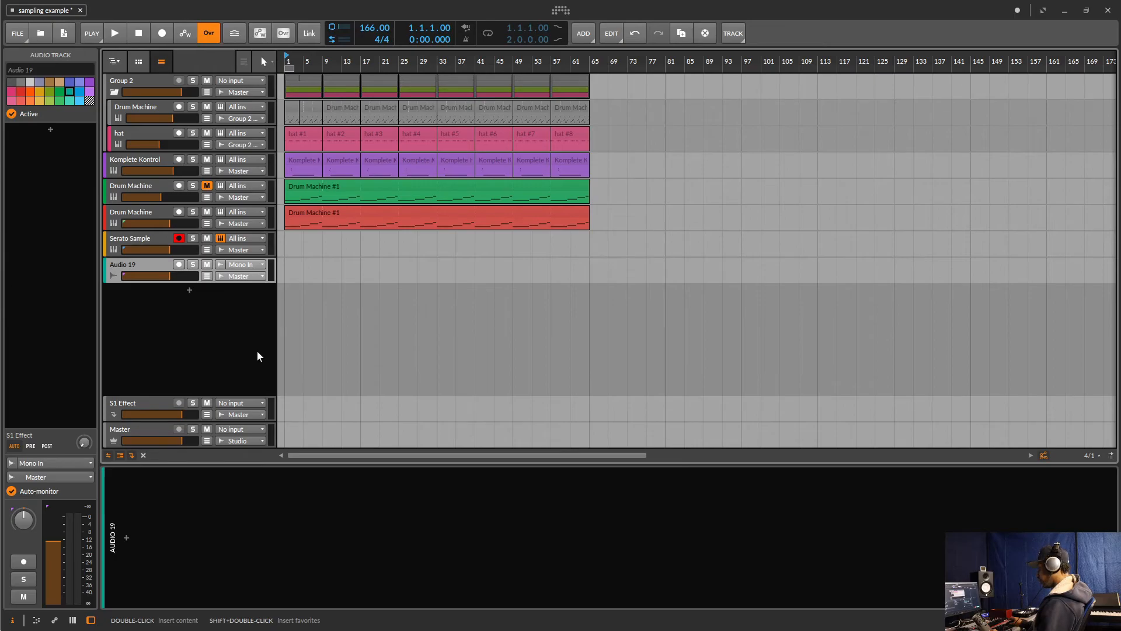
pyautogui.click(180, 264)
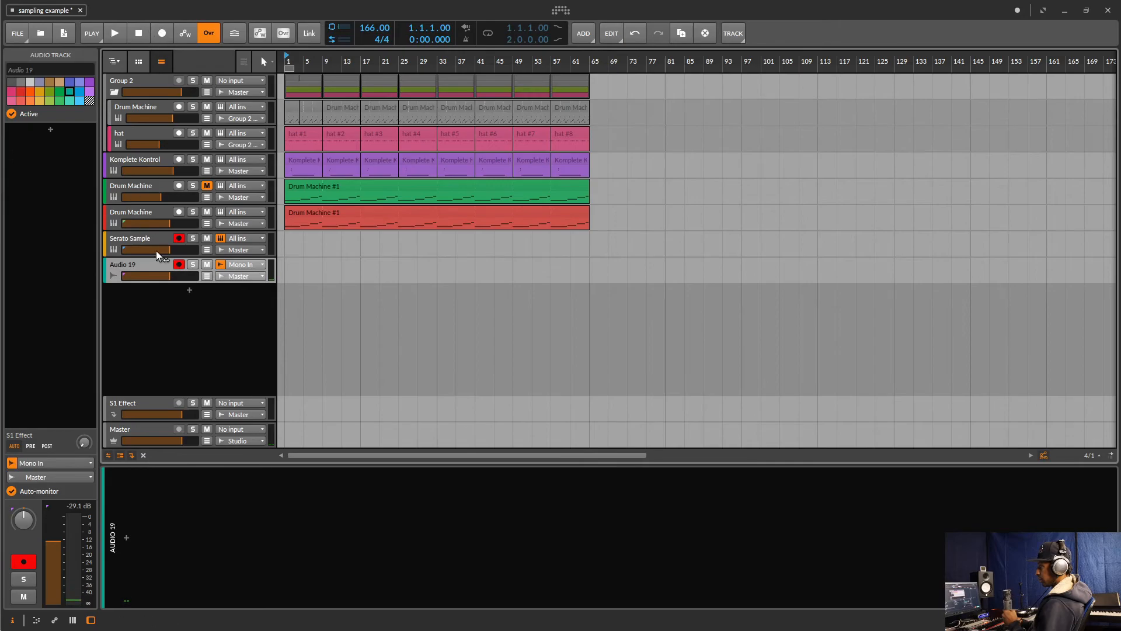
pyautogui.click(194, 264)
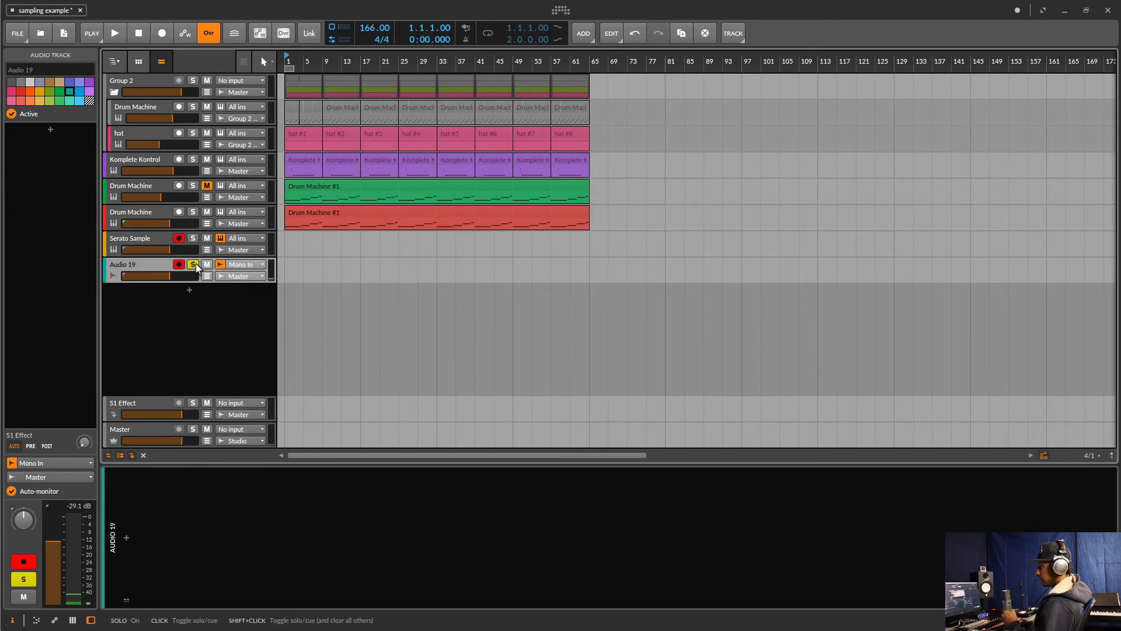
# Step: Record an audio take about two bars long on the new audio track, then unsolo it and disarm both armed tracks
pyautogui.click(164, 33)
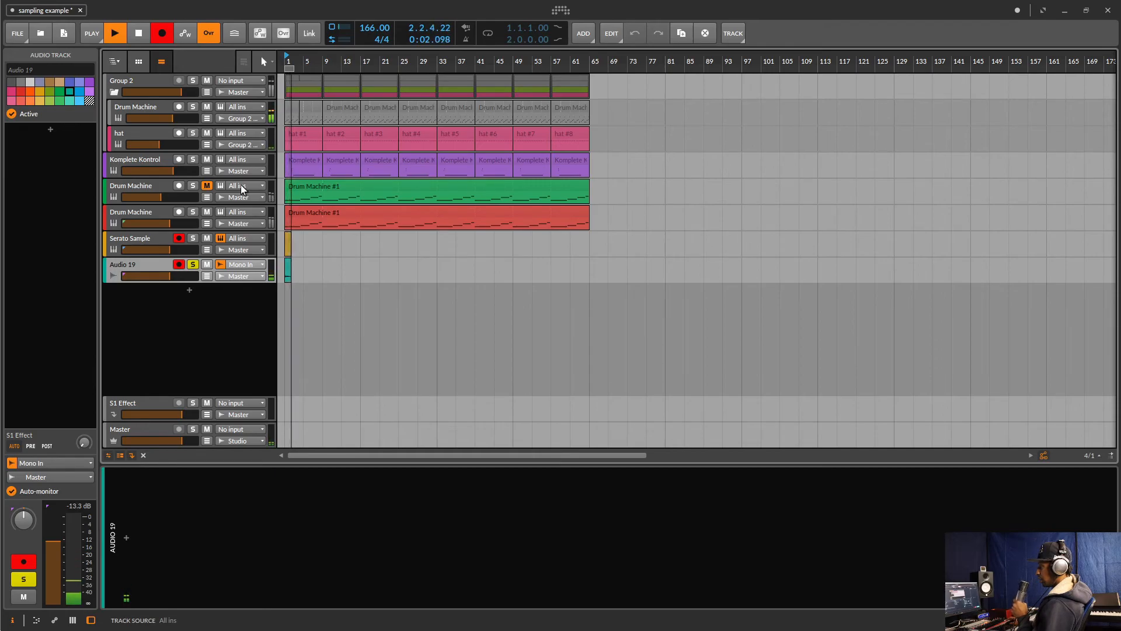
pyautogui.press('space')
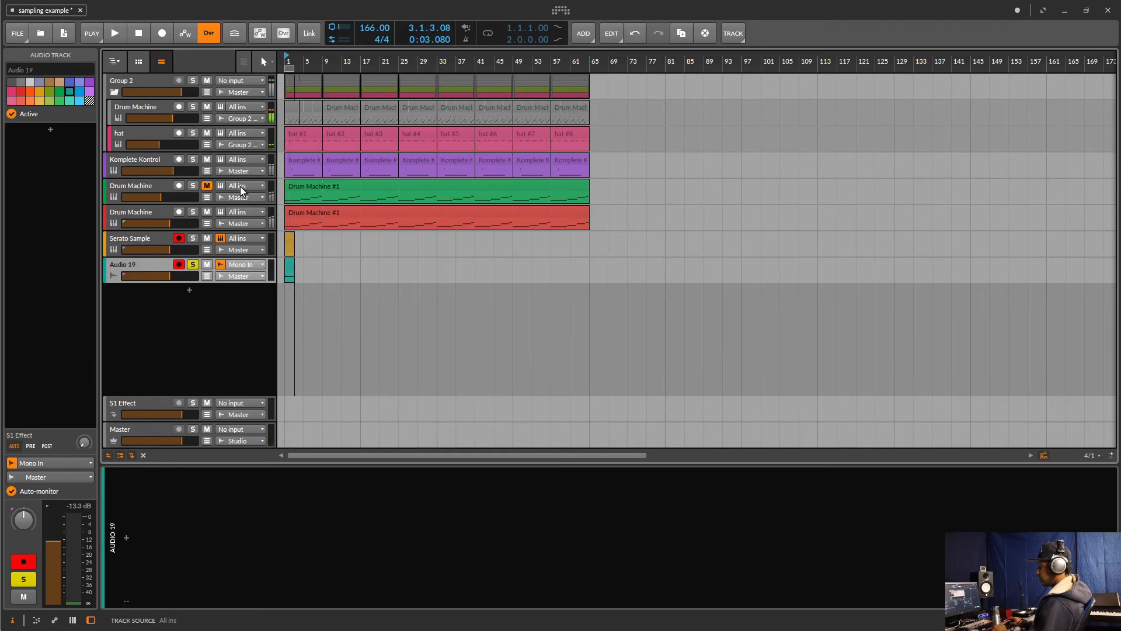
pyautogui.click(192, 267)
pyautogui.click(179, 264)
pyautogui.click(179, 238)
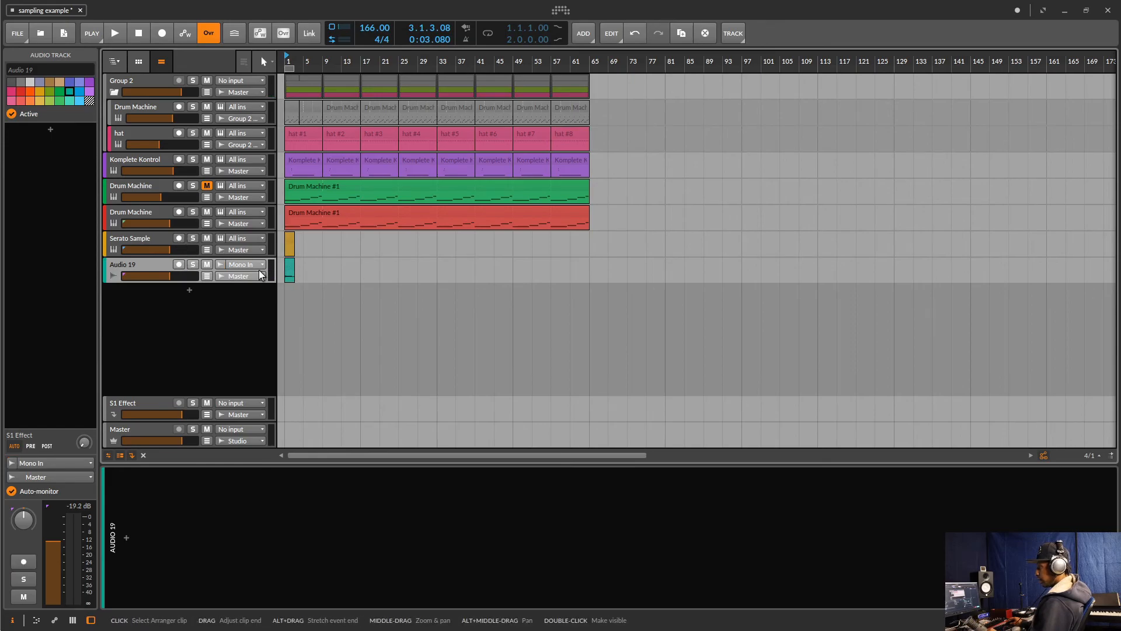
# Step: Load the recorded audio clip into a Sampler on a new instrument track and set its play start to 230 ms
pyautogui.moveTo(292, 275); pyautogui.dragTo(383, 281)
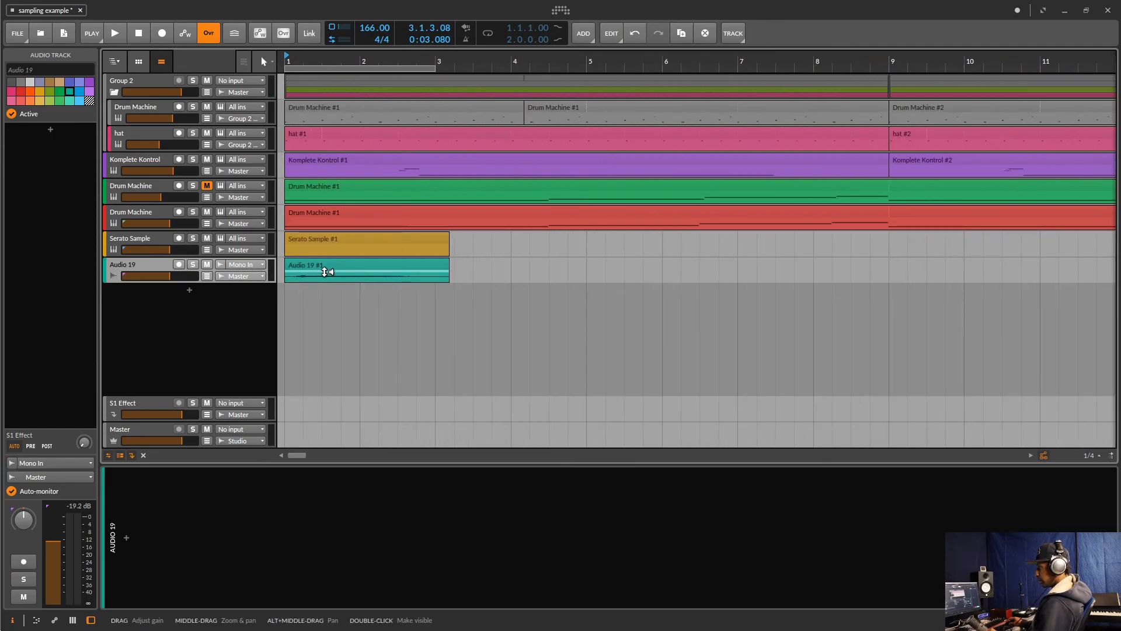
pyautogui.doubleClick(176, 309)
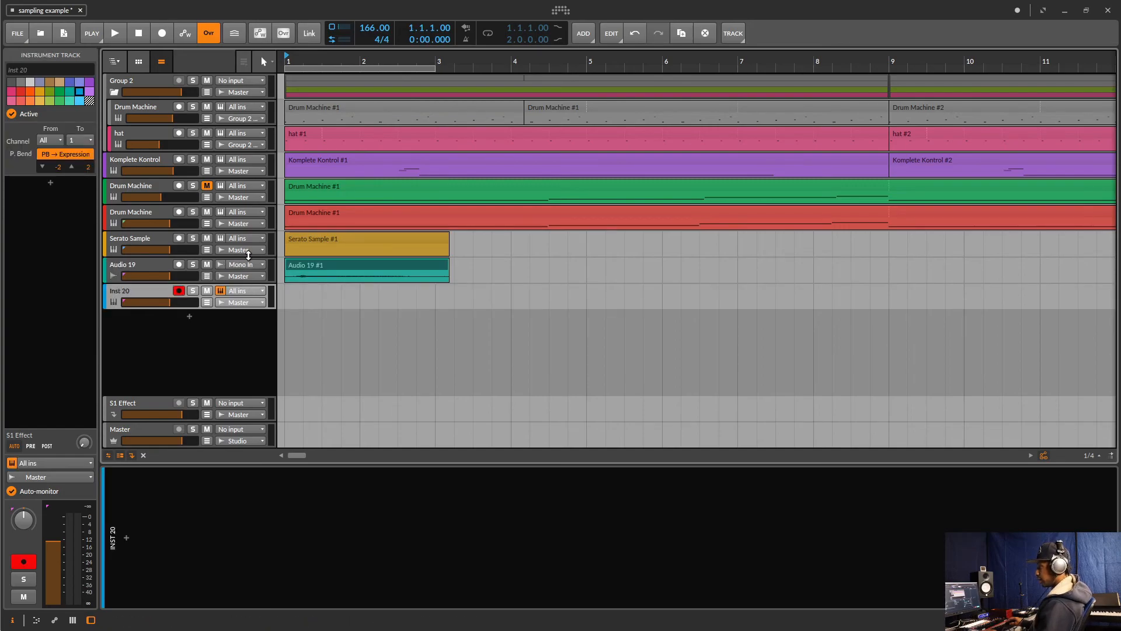
pyautogui.click(314, 266)
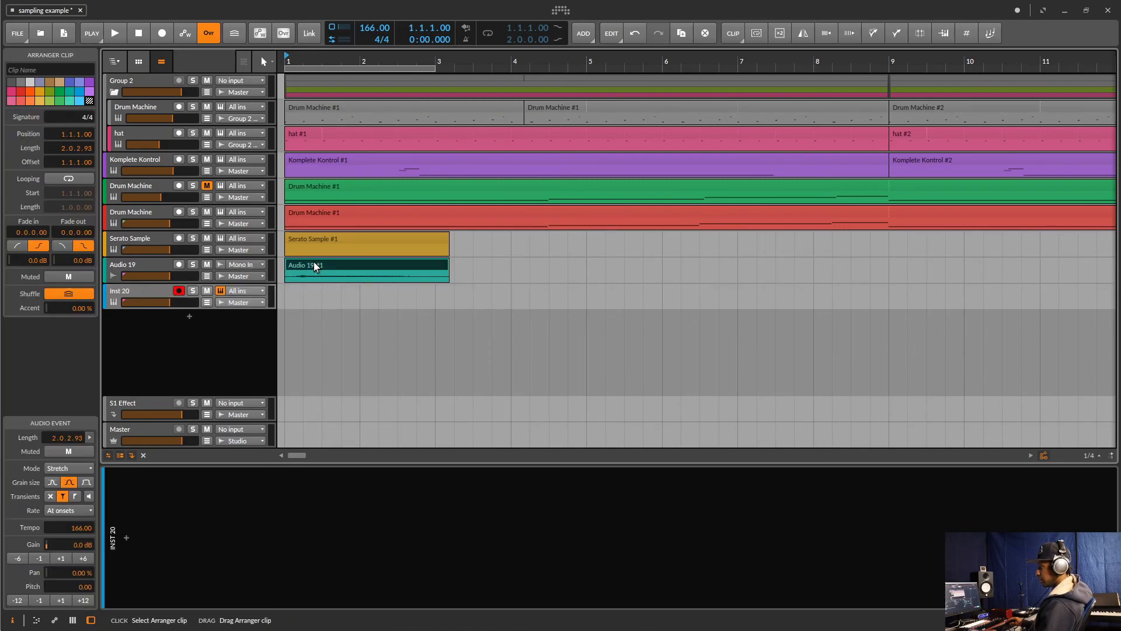
pyautogui.click(155, 556)
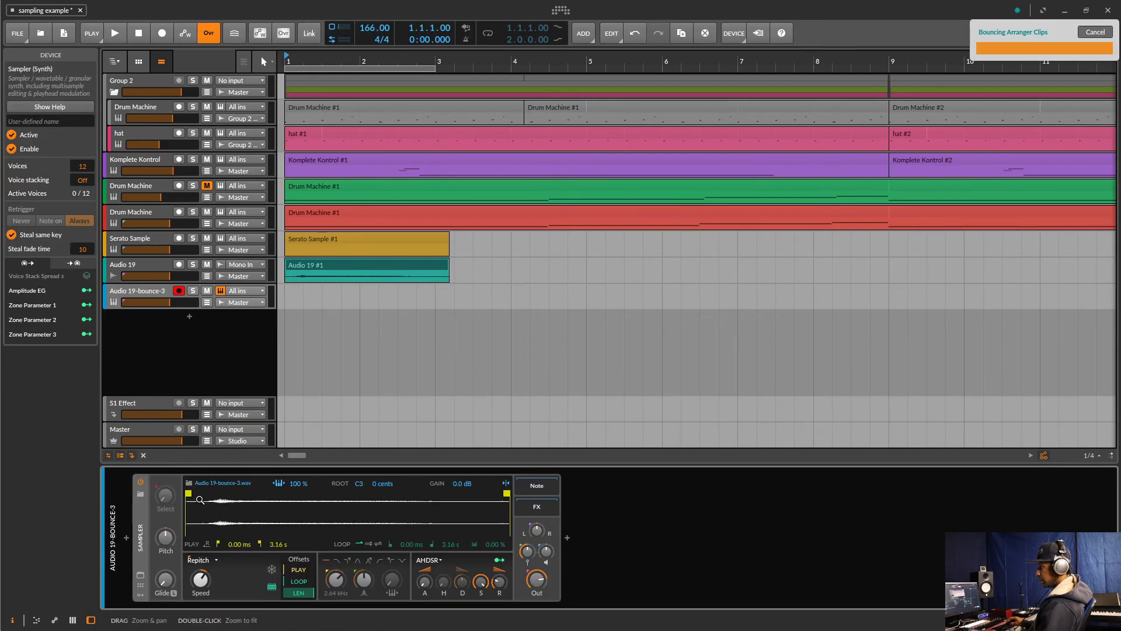
pyautogui.moveTo(188, 494); pyautogui.dragTo(210, 494)
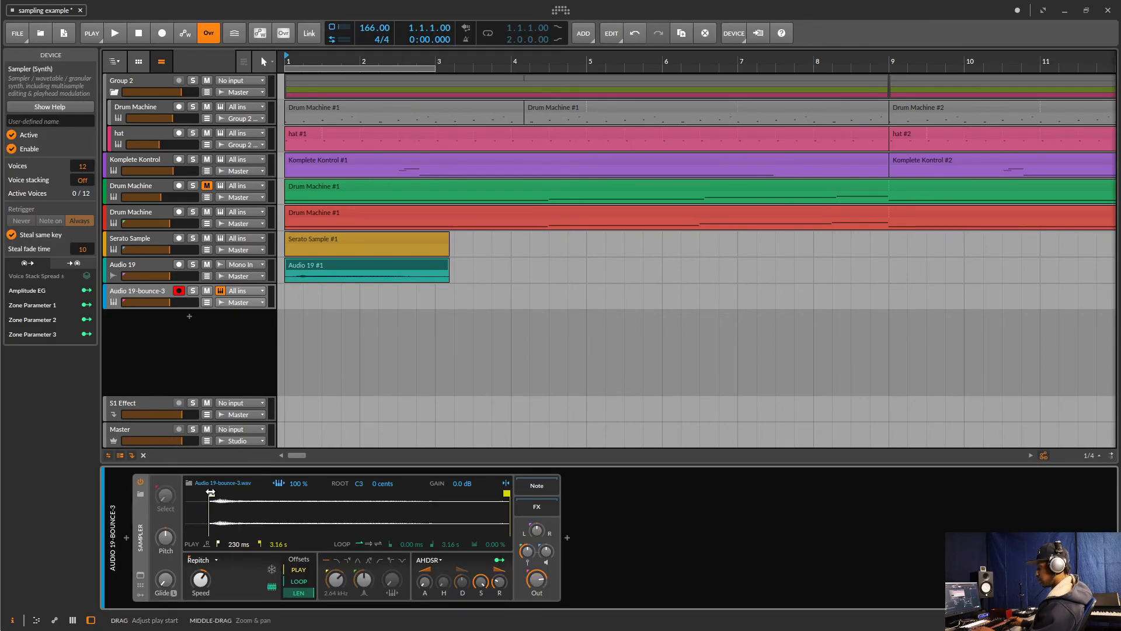